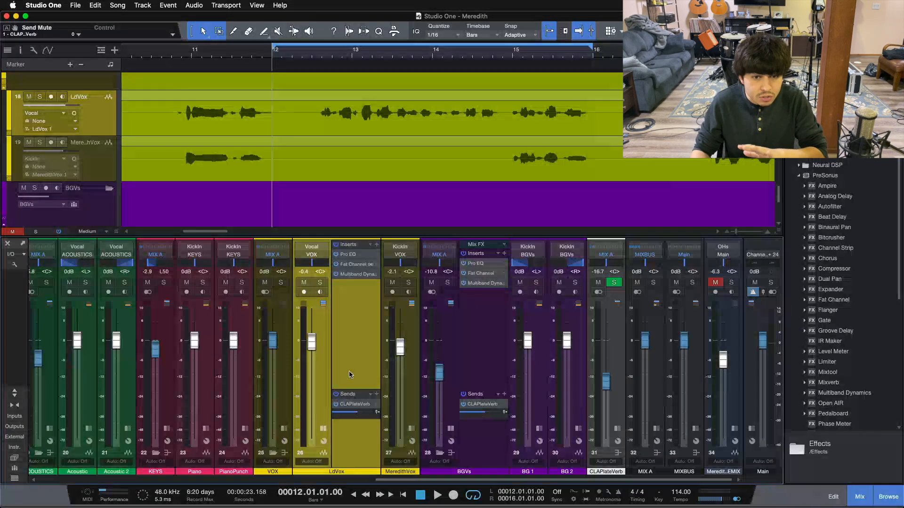
# Review the lead vocal and background vocal tracks in the arrangement view before returning to the mixer.
pyautogui.press('F3')
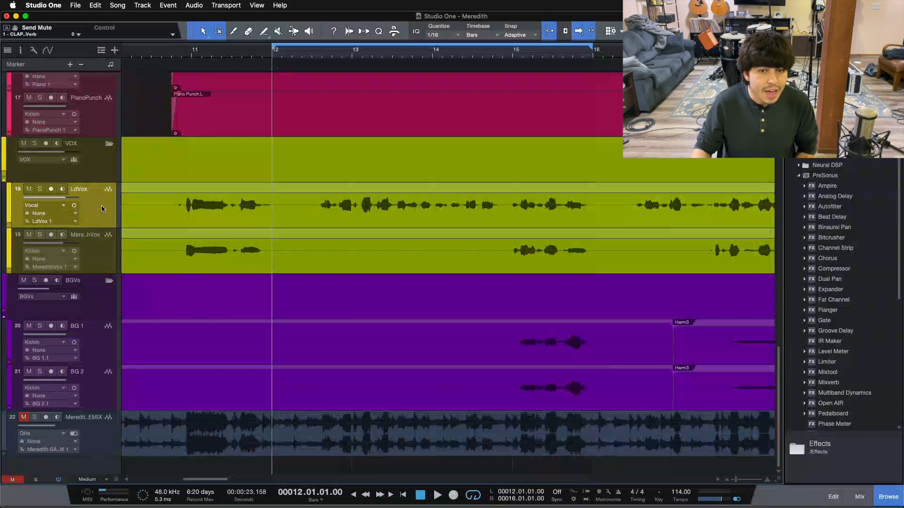
pyautogui.click(86, 349)
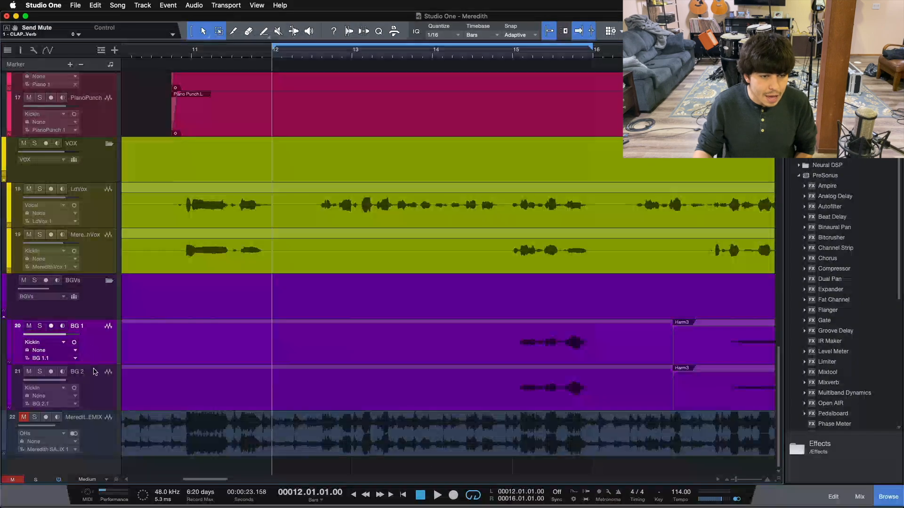
pyautogui.click(94, 372)
pyautogui.click(91, 213)
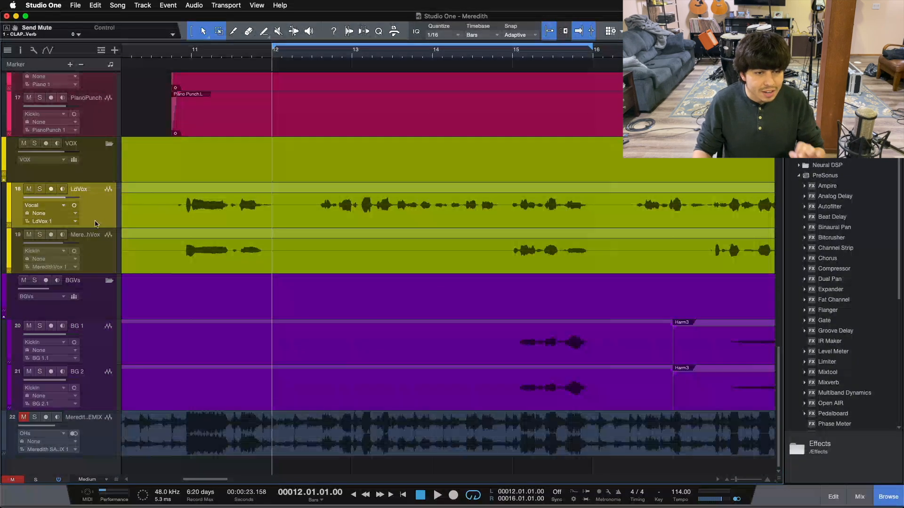
pyautogui.click(97, 360)
pyautogui.click(101, 390)
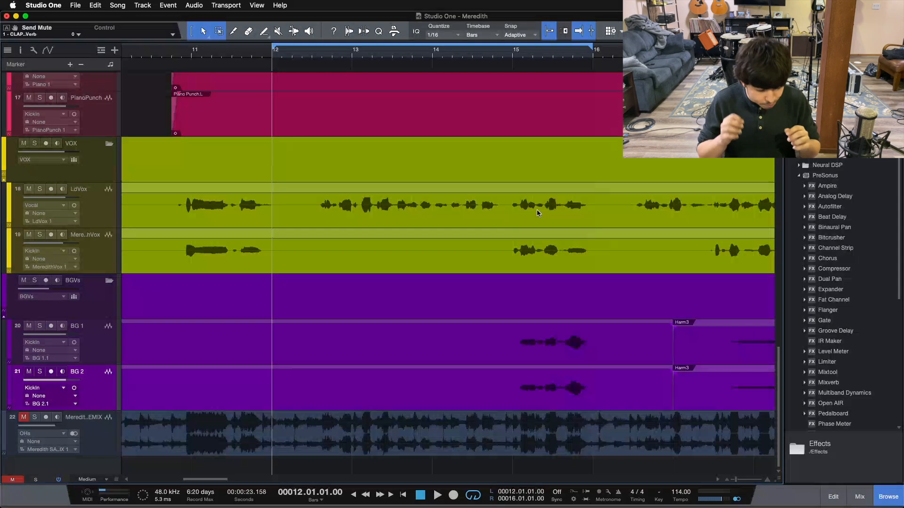
pyautogui.press('F3')
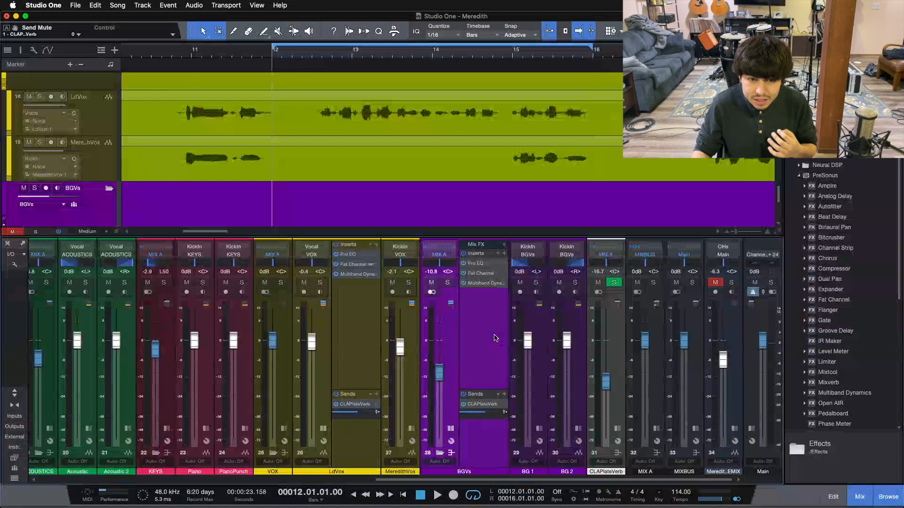
pyautogui.click(366, 297)
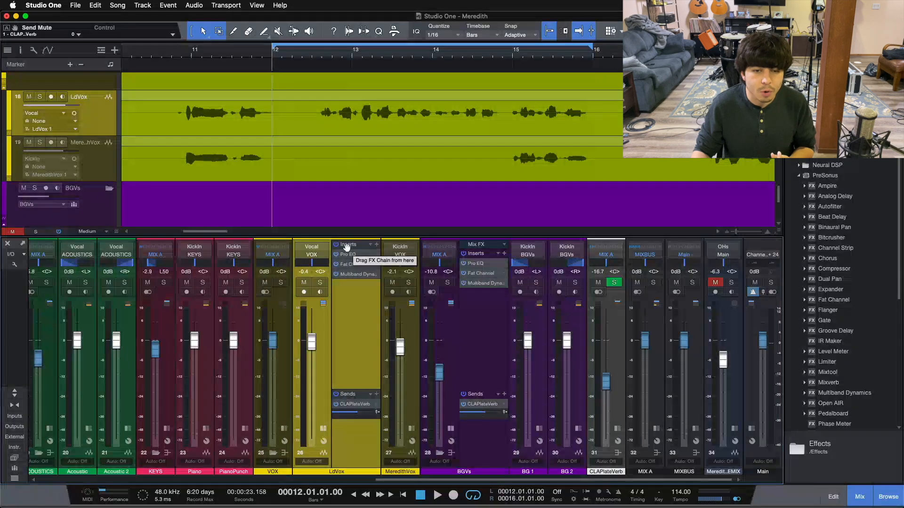
pyautogui.moveTo(372, 282); pyautogui.dragTo(476, 324)
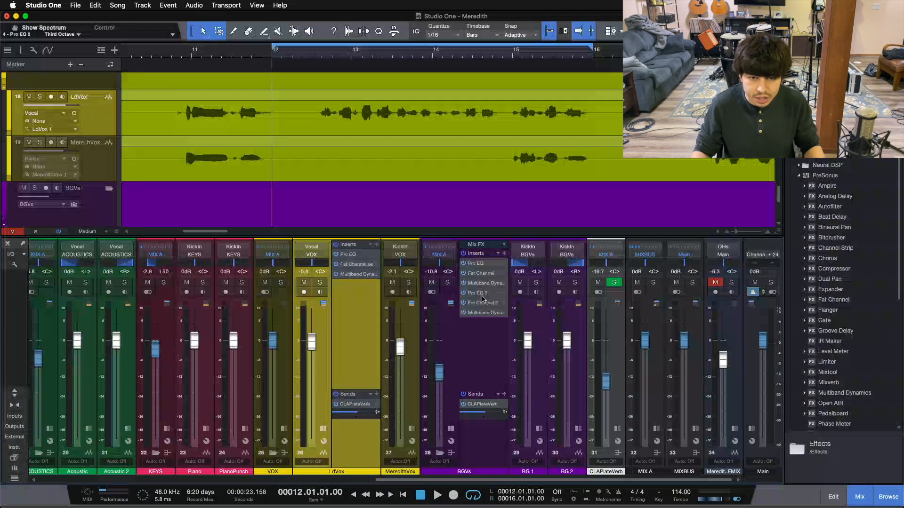
pyautogui.press('super+z')
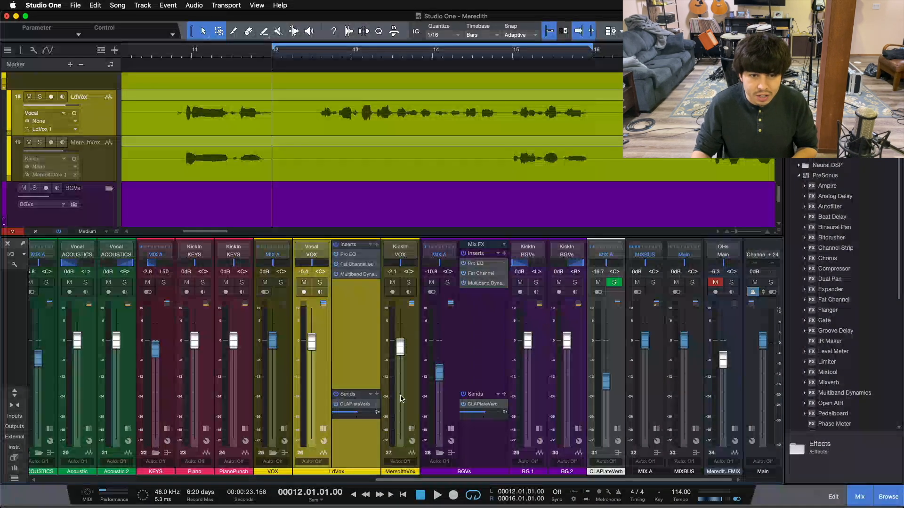
# Bypass the sends and the insert chains on the LdVox channel and the BGVs bus.
pyautogui.click(475, 341)
pyautogui.click(336, 394)
pyautogui.click(463, 395)
pyautogui.click(463, 253)
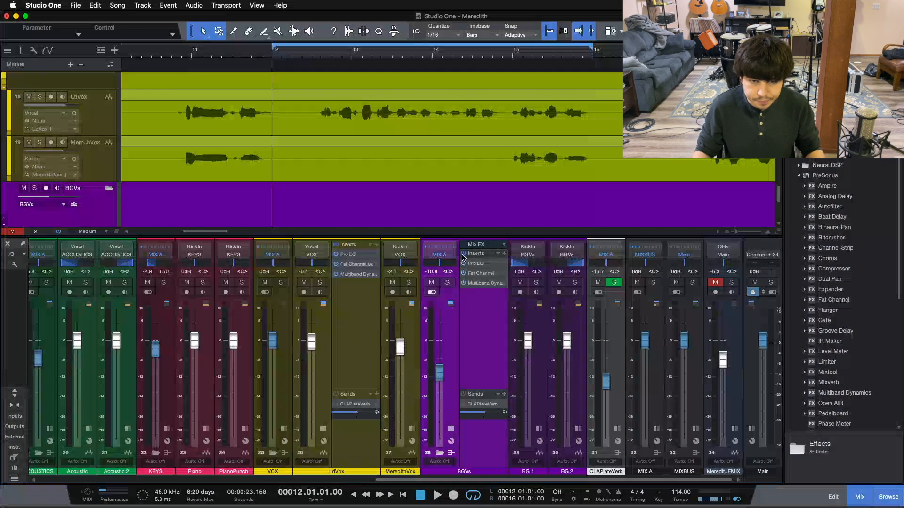
pyautogui.click(336, 244)
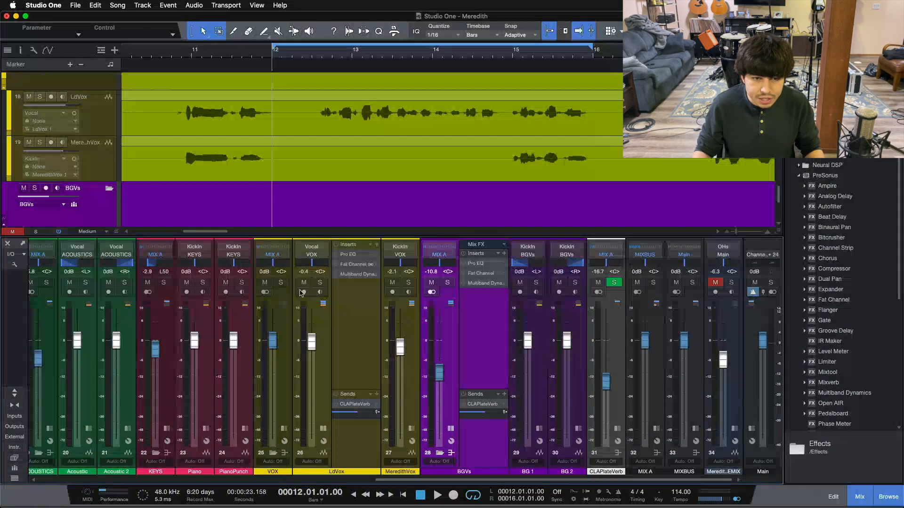
# Solo the LdVox channel and play back the section to listen.
pyautogui.click(321, 283)
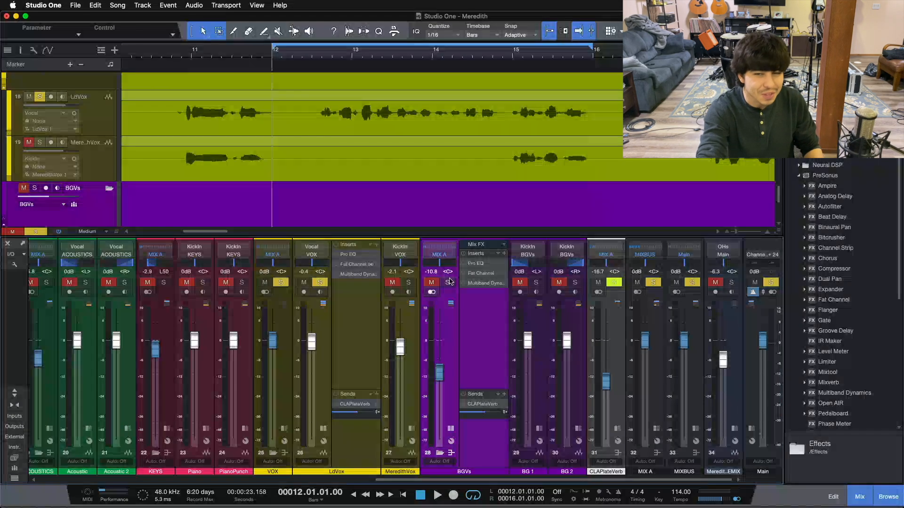
pyautogui.press('space')
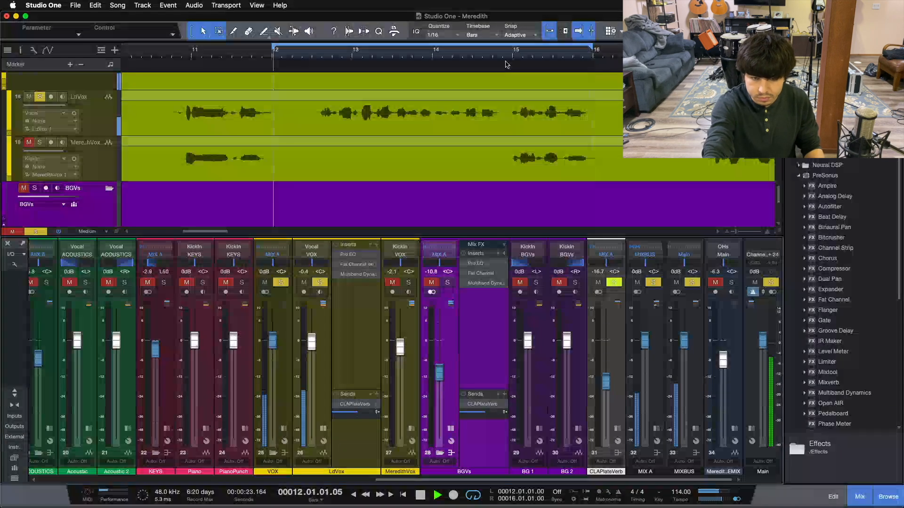
pyautogui.press('space')
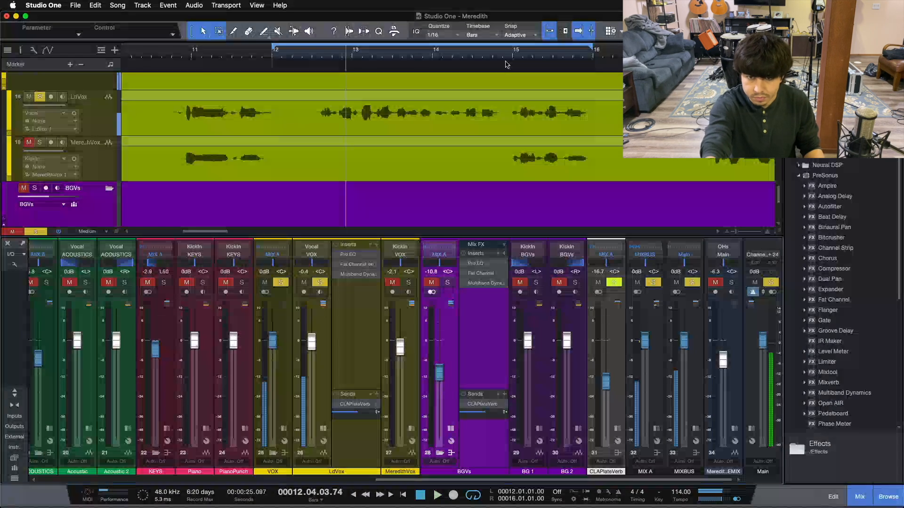
# Solo the BGVs bus and audition playback from a point near bar 14.
pyautogui.click(448, 282)
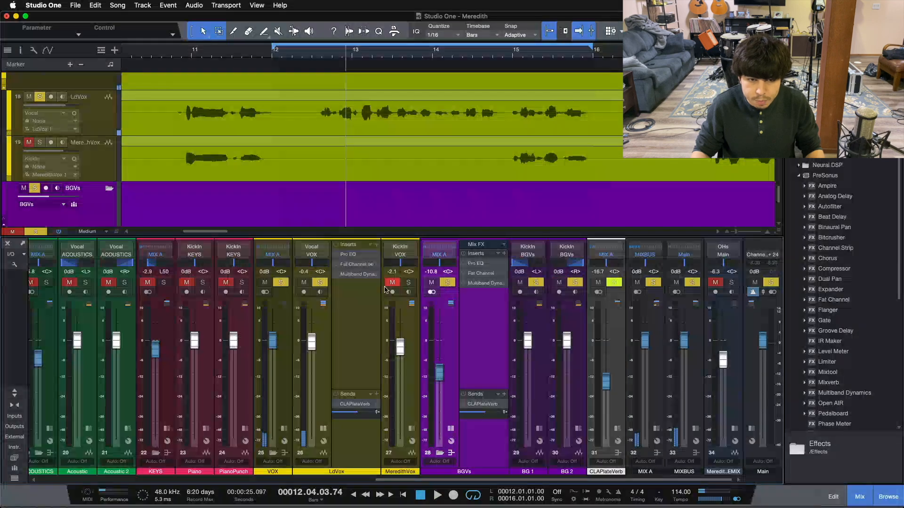
pyautogui.click(503, 55)
pyautogui.press('space')
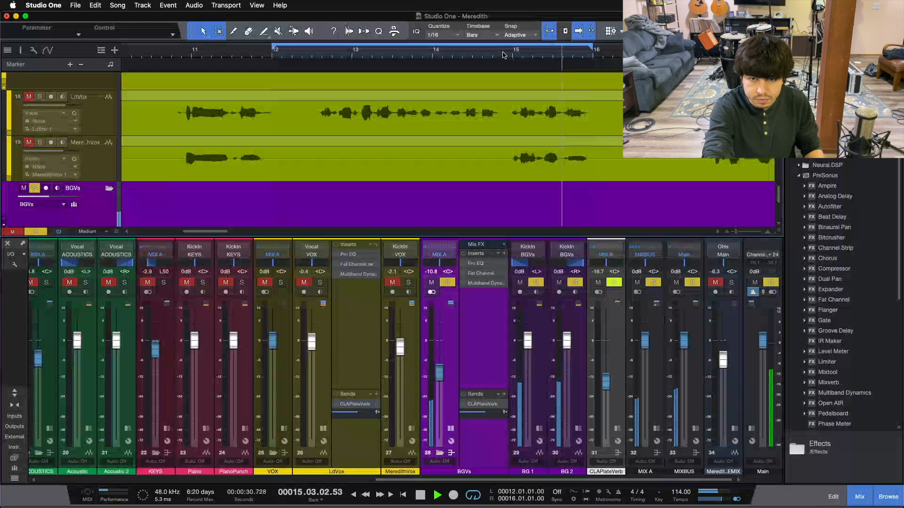
pyautogui.press('space')
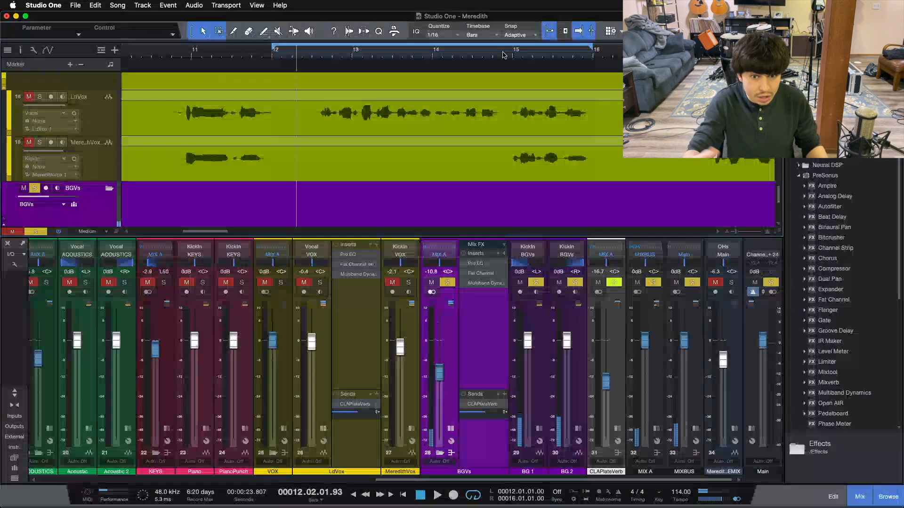
# Solo LdVox together with BGVs, audition the phrase from bar 14, and raise the BGVs fader to -7.1 dB.
pyautogui.click(319, 283)
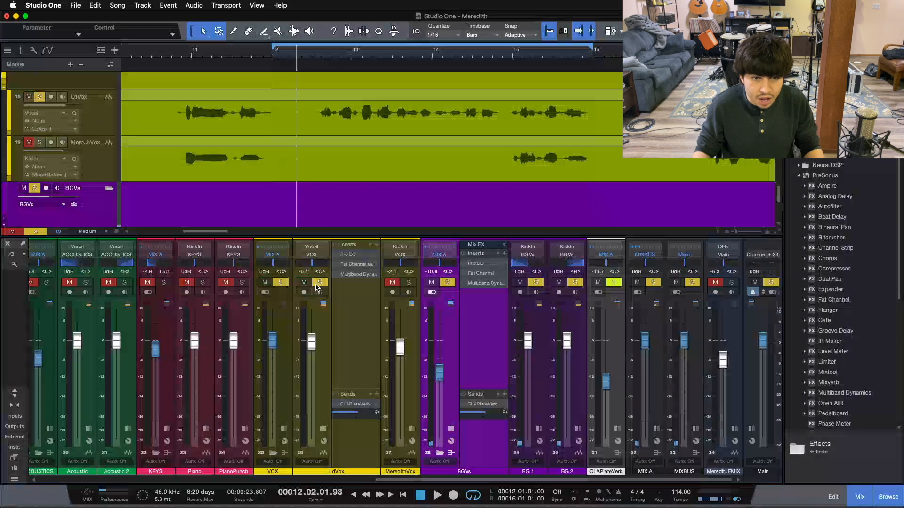
pyautogui.click(503, 54)
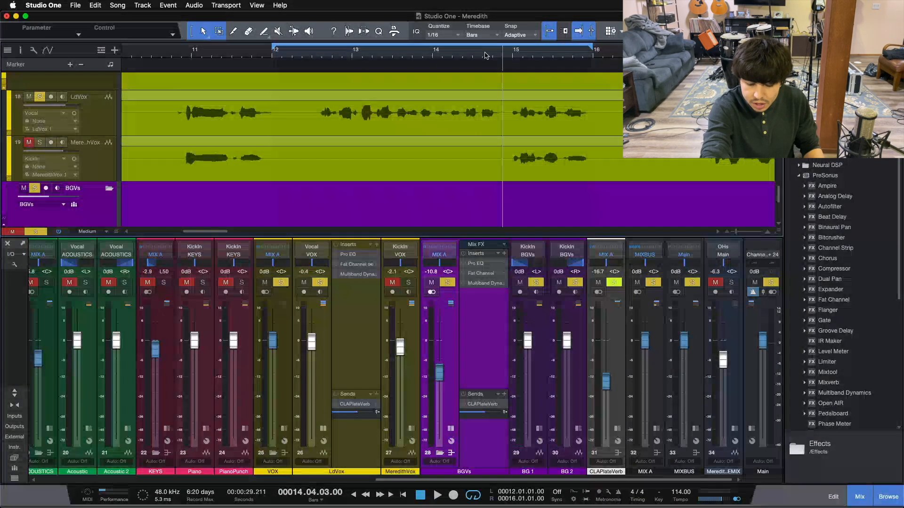
pyautogui.press('space')
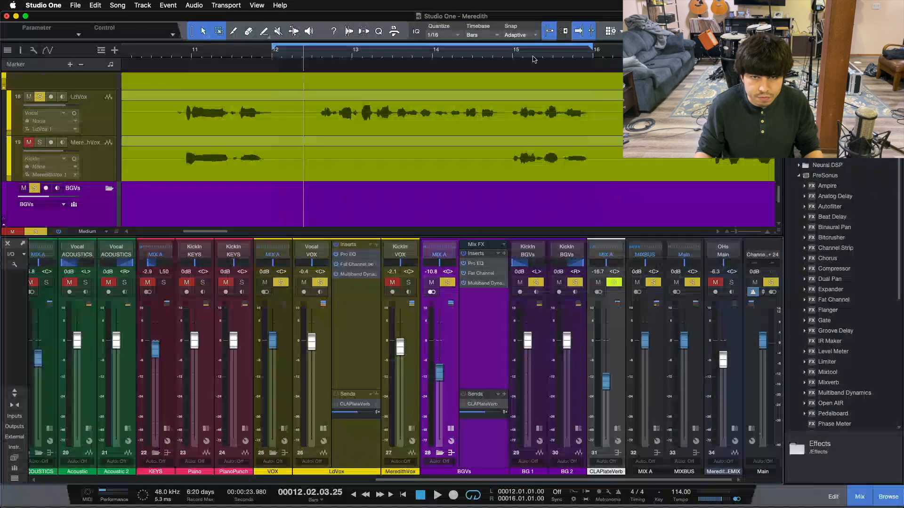
pyautogui.click(503, 52)
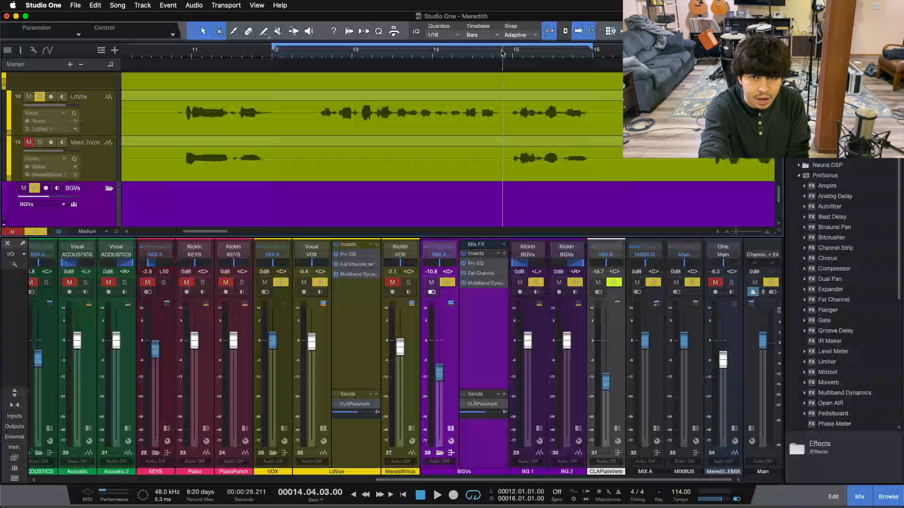
pyautogui.press('space')
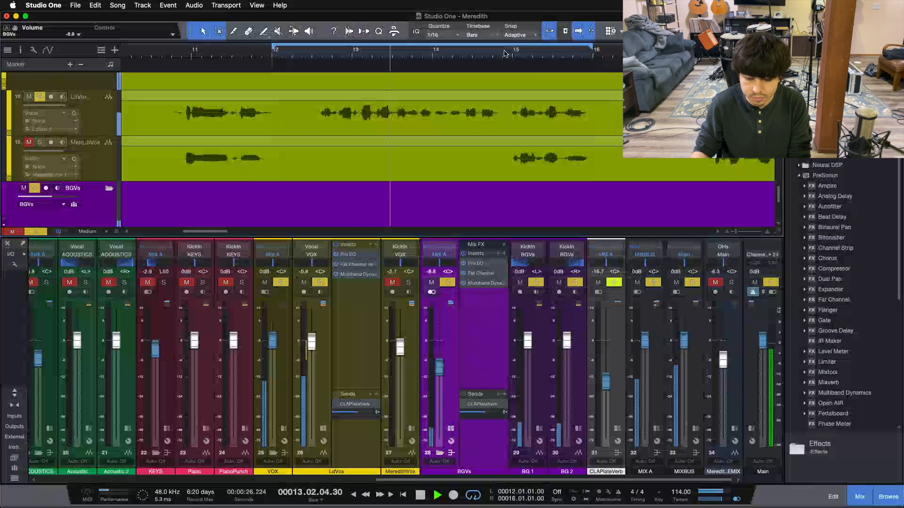
pyautogui.moveTo(439, 370); pyautogui.dragTo(438, 363)
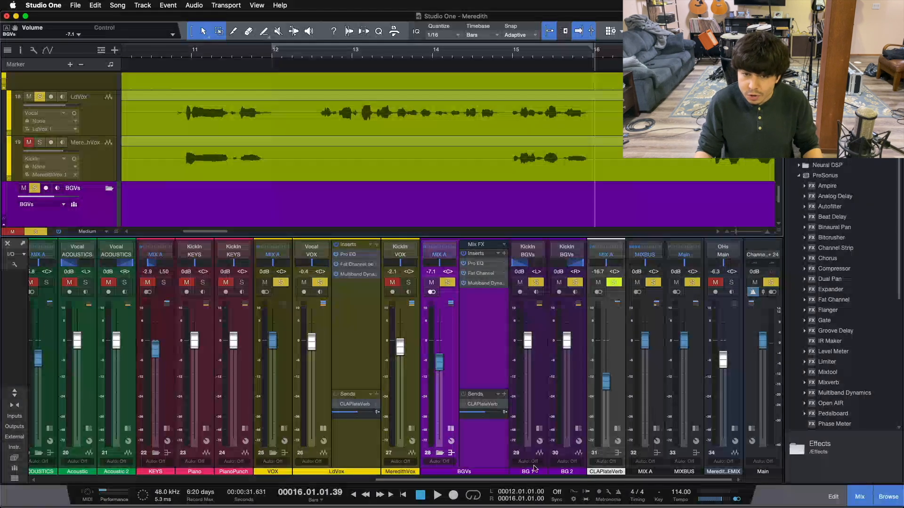
# Open the Pro EQ editors on the BGVs bus and the LdVox channel to compare them, then close both.
pyautogui.click(474, 264)
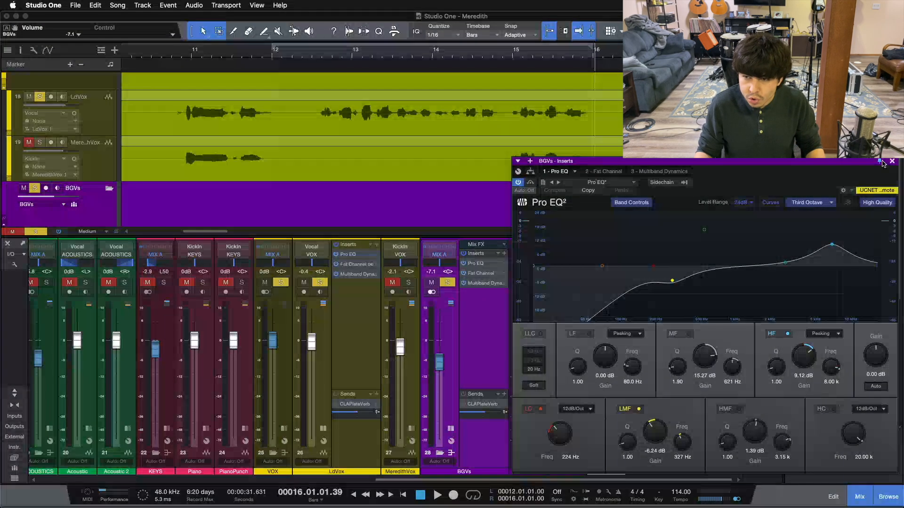
pyautogui.click(345, 254)
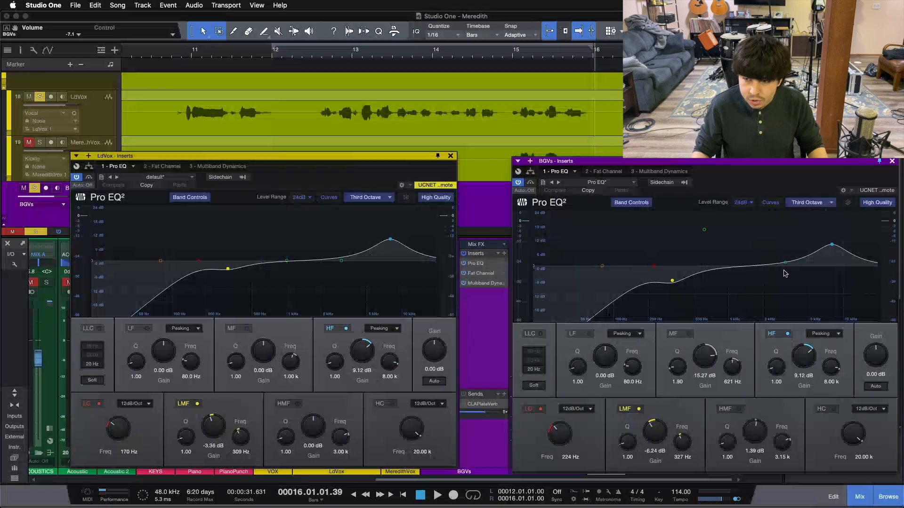
pyautogui.click(885, 166)
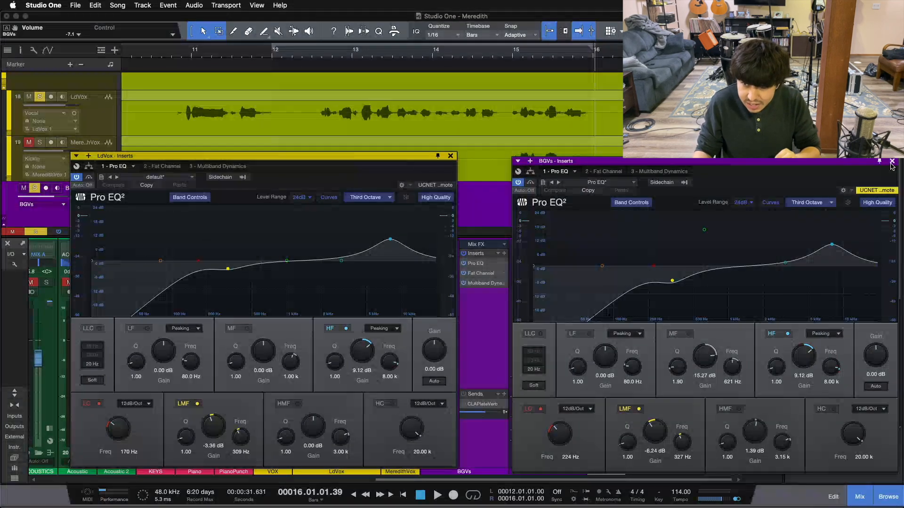
pyautogui.click(892, 162)
pyautogui.click(450, 156)
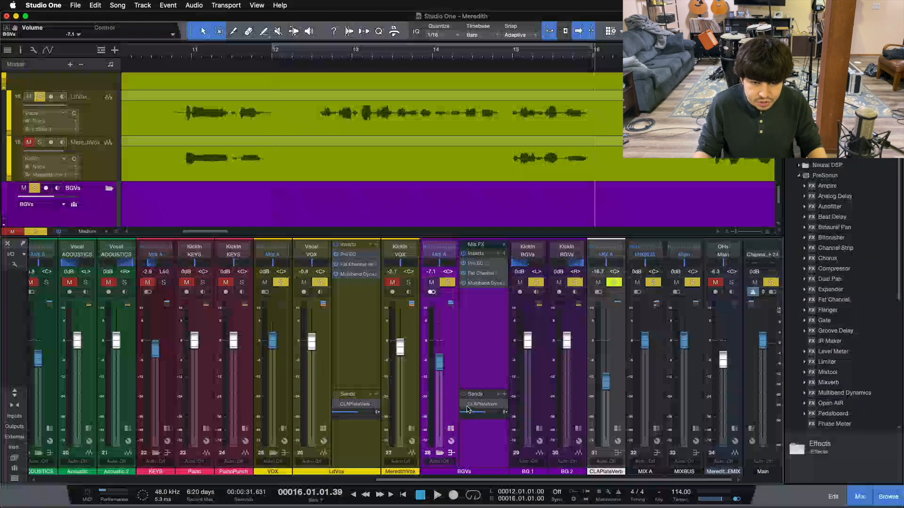
# Collapse the expanded insert panels on LdVox, BGVs and BG 1, and expand the VOX bus inserts.
pyautogui.click(323, 428)
pyautogui.click(451, 428)
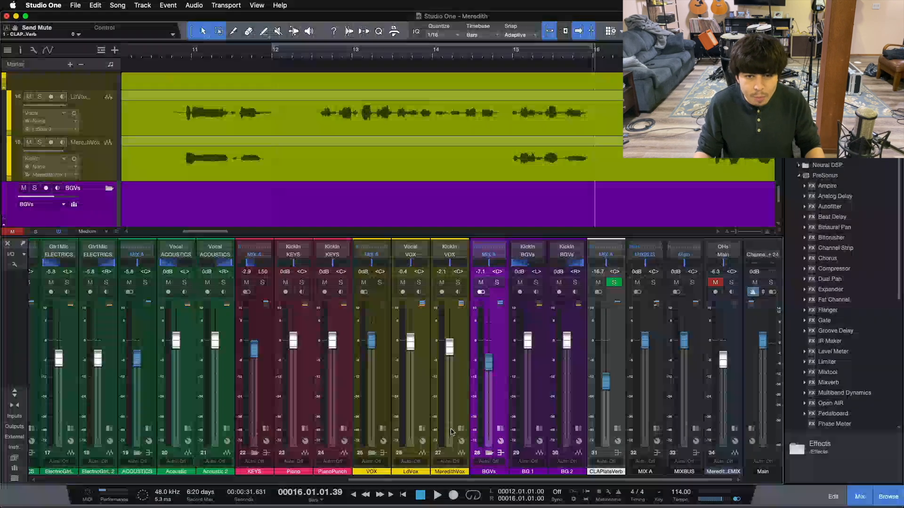
pyautogui.click(539, 428)
pyautogui.click(557, 346)
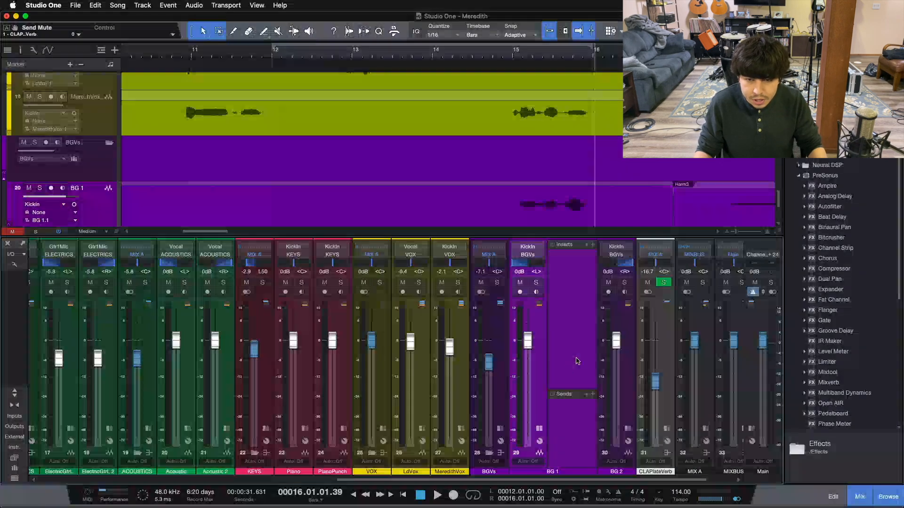
pyautogui.click(539, 429)
pyautogui.click(382, 429)
pyautogui.click(417, 305)
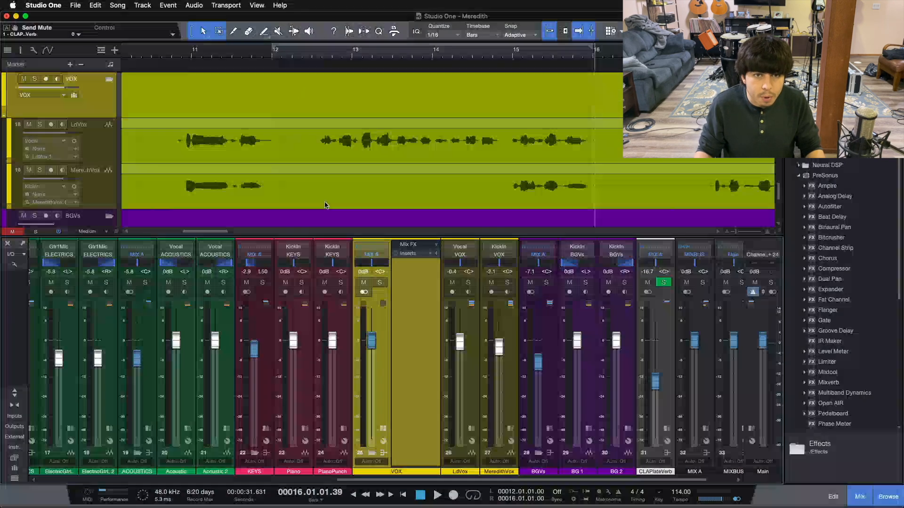
# Solo the VOX bus, load the VoxMixingStart FX chain into its inserts, and open its Pro EQ.
pyautogui.click(291, 59)
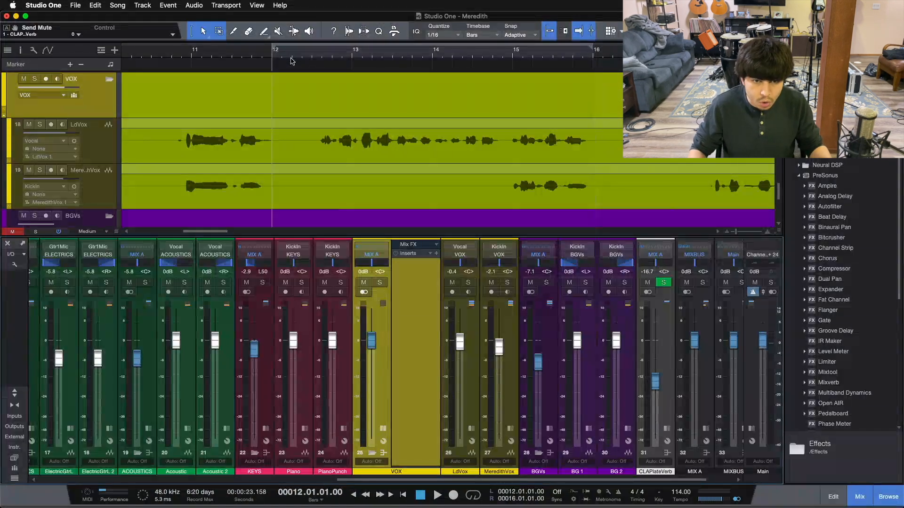
pyautogui.click(380, 284)
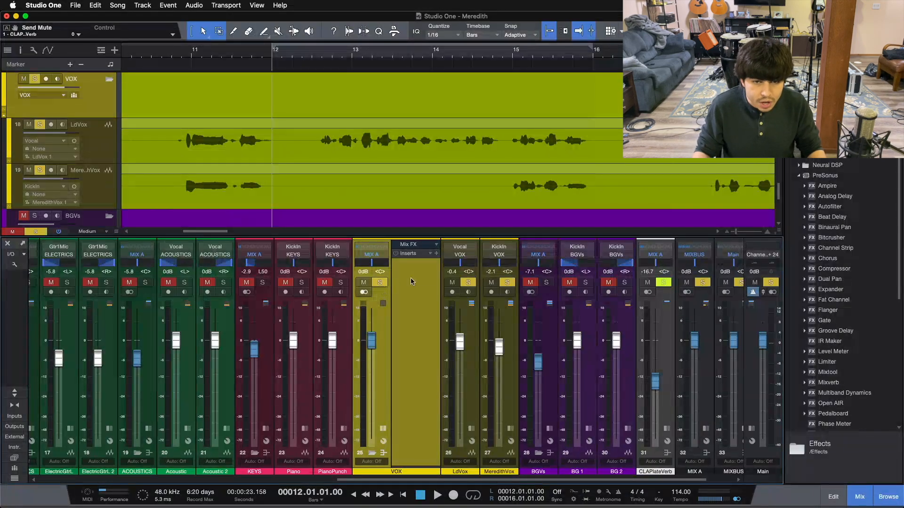
pyautogui.click(431, 255)
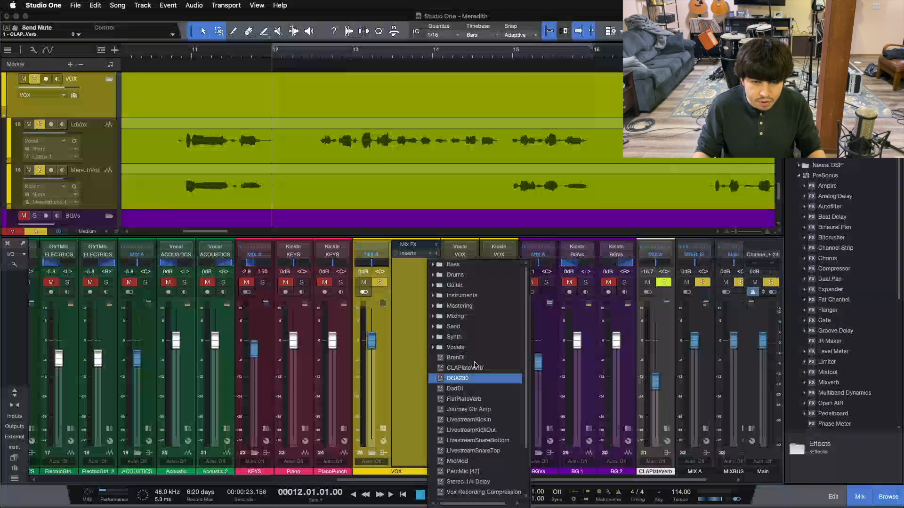
pyautogui.scroll(-2, 472, 396)
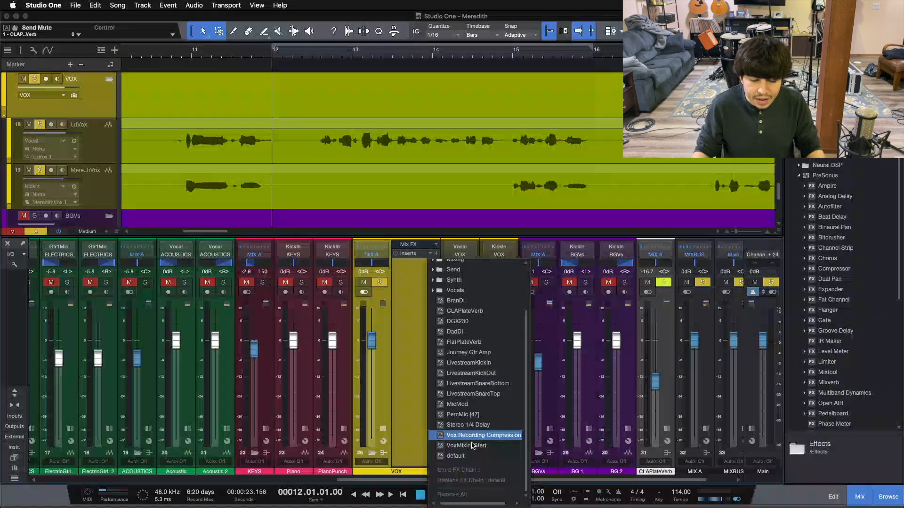
pyautogui.click(474, 448)
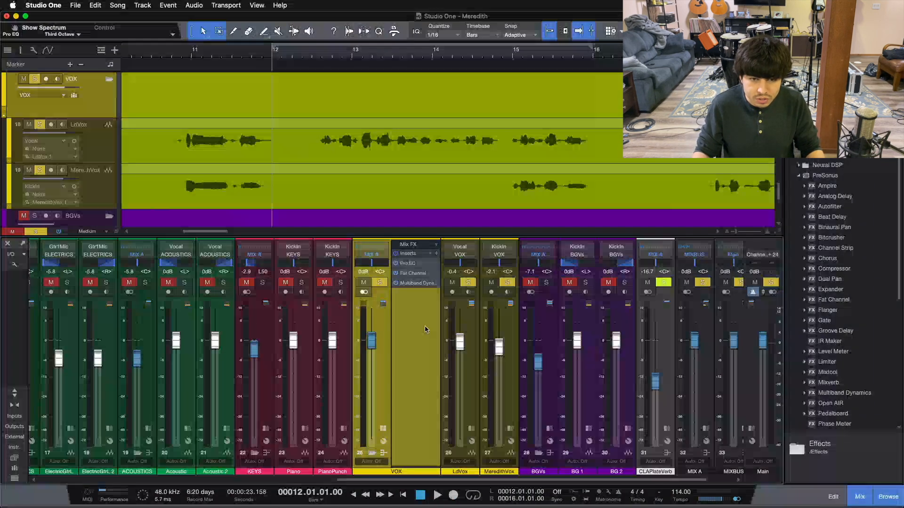
pyautogui.doubleClick(409, 264)
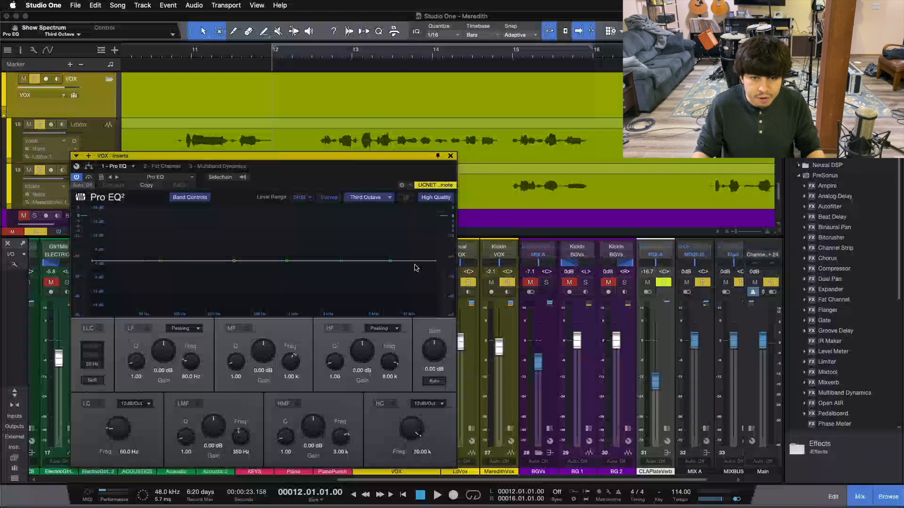
# Browse the Pro EQ, Fat Channel and Multiband Dynamics editors of the VOX bus inserts, then close the window.
pyautogui.moveTo(496, 175); pyautogui.dragTo(612, 158)
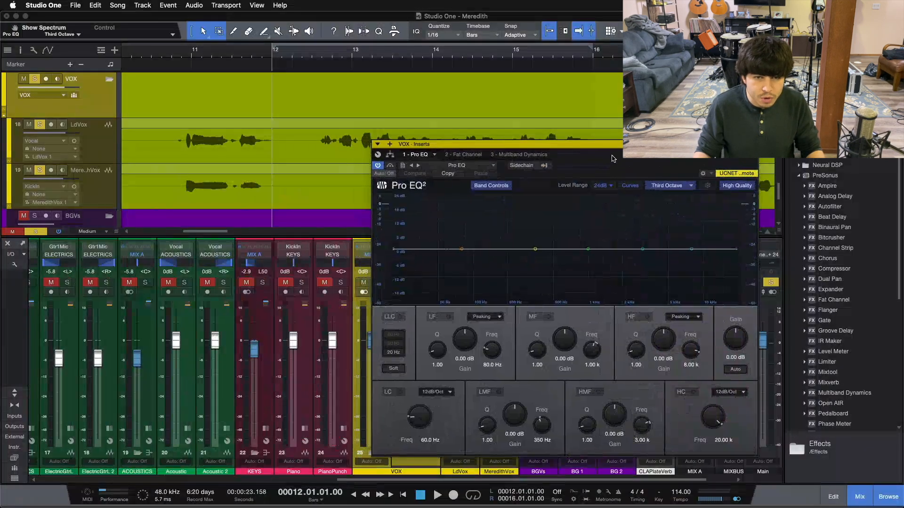
pyautogui.click(460, 154)
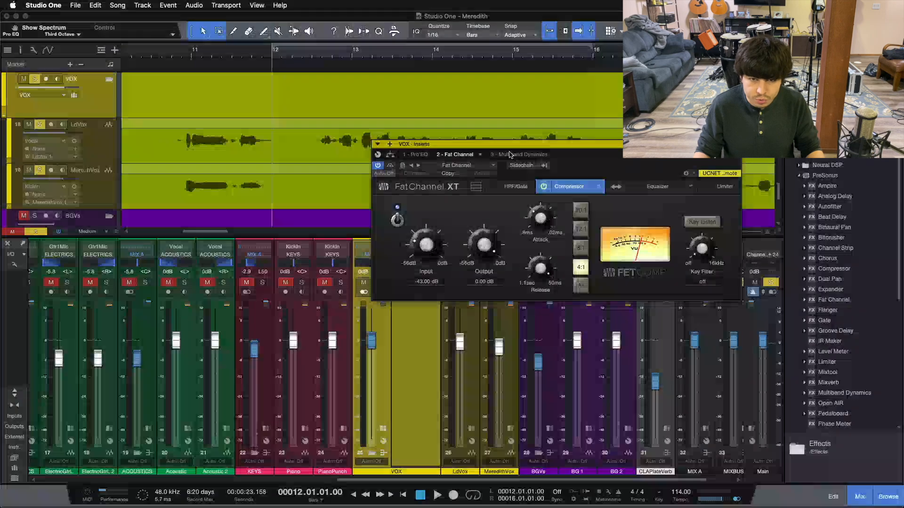
pyautogui.click(511, 154)
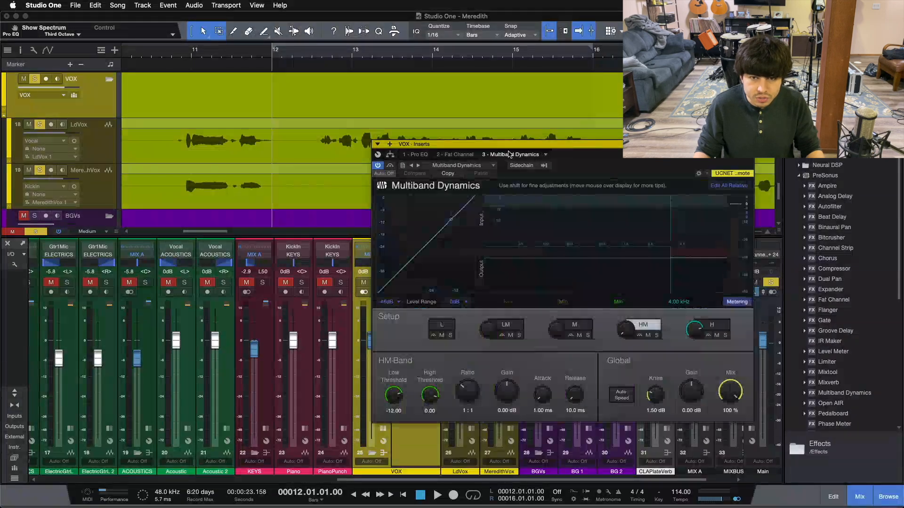
pyautogui.click(423, 155)
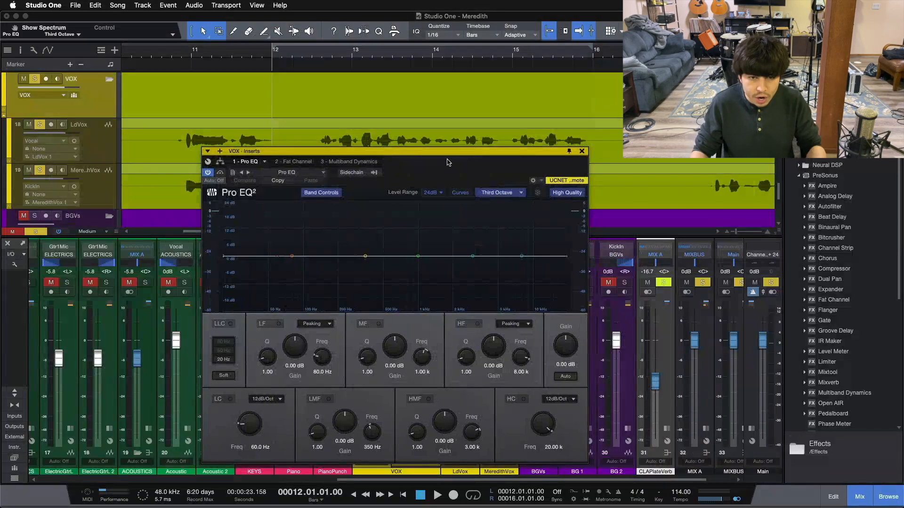
pyautogui.moveTo(417, 163)
pyautogui.mouseDown()
pyautogui.moveTo(582, 172)
pyautogui.moveTo(407, 165)
pyautogui.mouseUp()
pyautogui.click(575, 155)
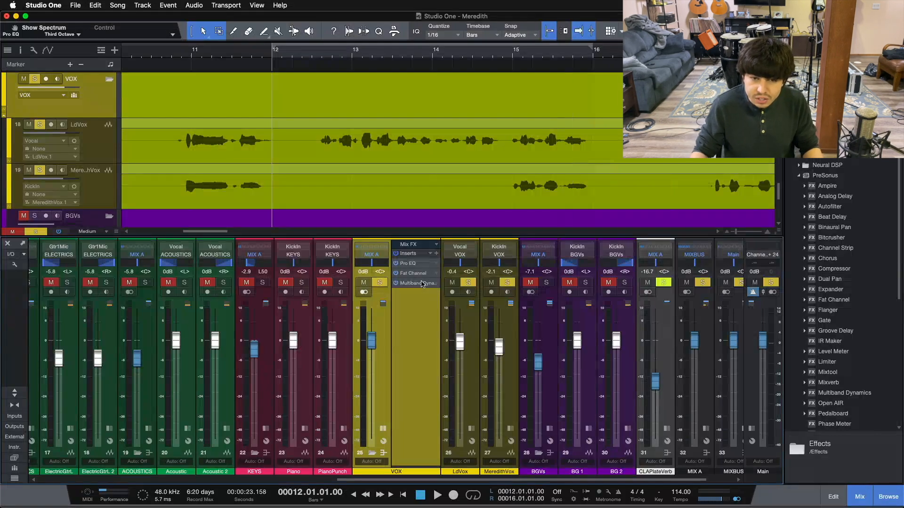
# Shape the VOX bus Pro EQ with a low cut near 194 Hz, a -3.97 dB dip at 500 Hz, and a 6.24 dB high boost.
pyautogui.click(411, 264)
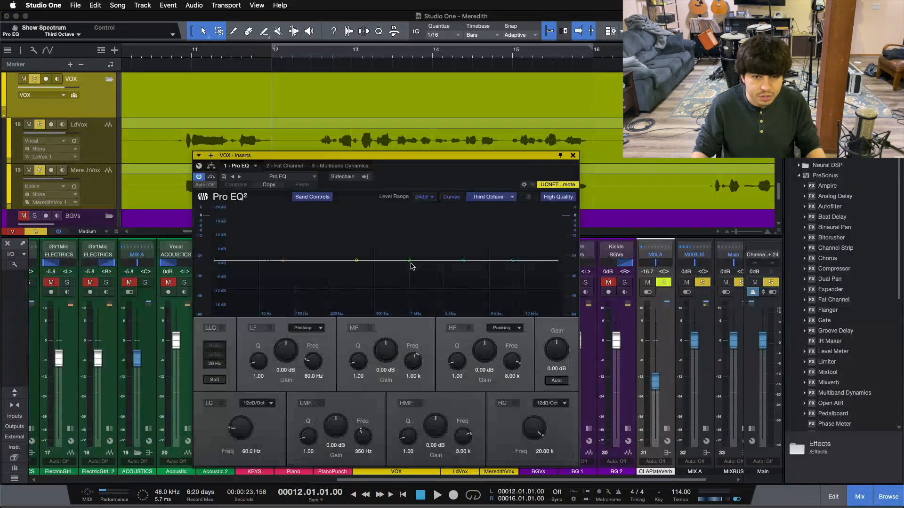
pyautogui.moveTo(275, 260); pyautogui.dragTo(329, 268)
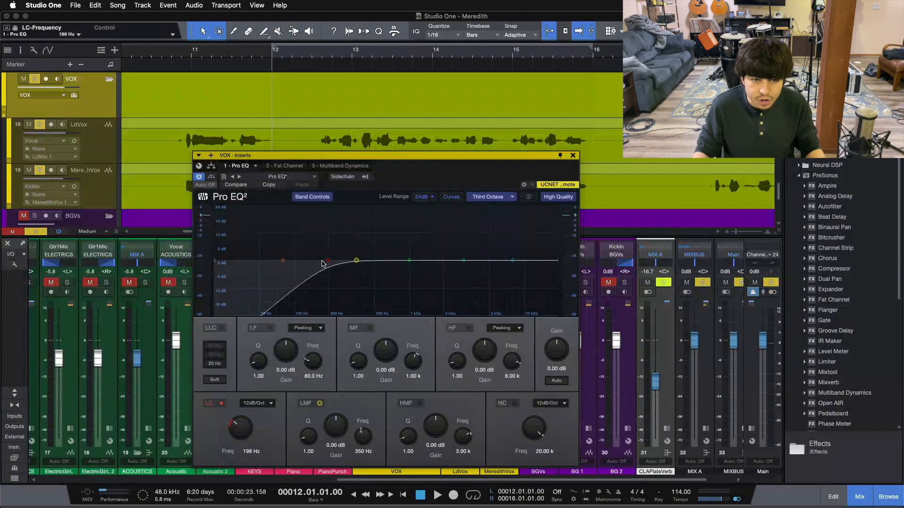
pyautogui.moveTo(328, 269); pyautogui.dragTo(374, 271)
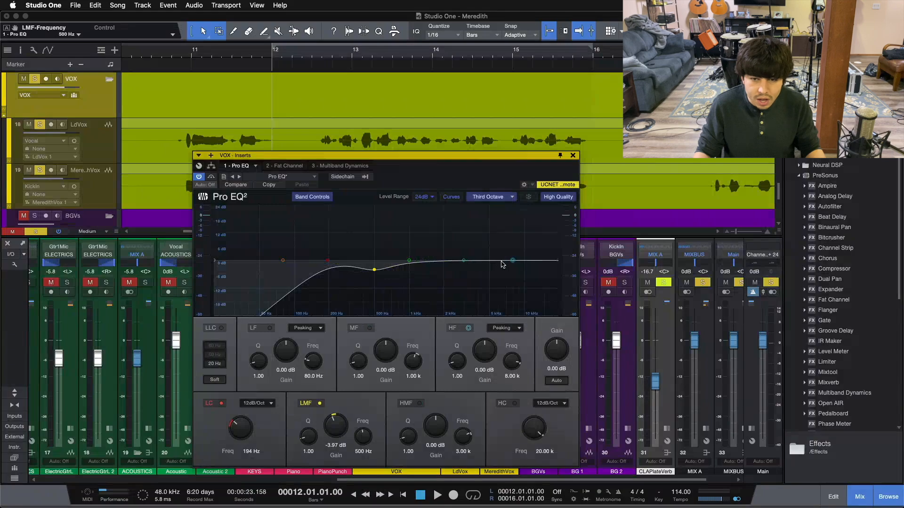
pyautogui.moveTo(490, 365); pyautogui.dragTo(489, 360)
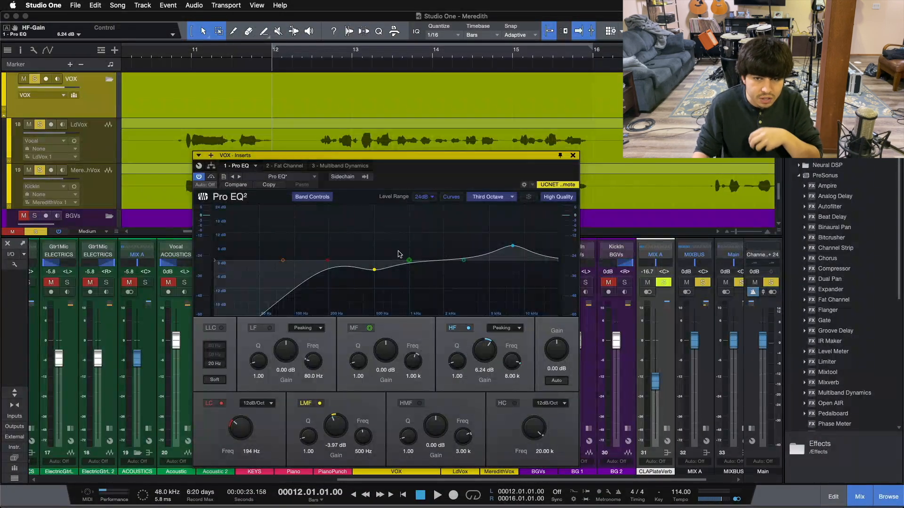
# Adjust the Fat Channel compressor's input to about -31.24 dB and trim its output level.
pyautogui.click(285, 166)
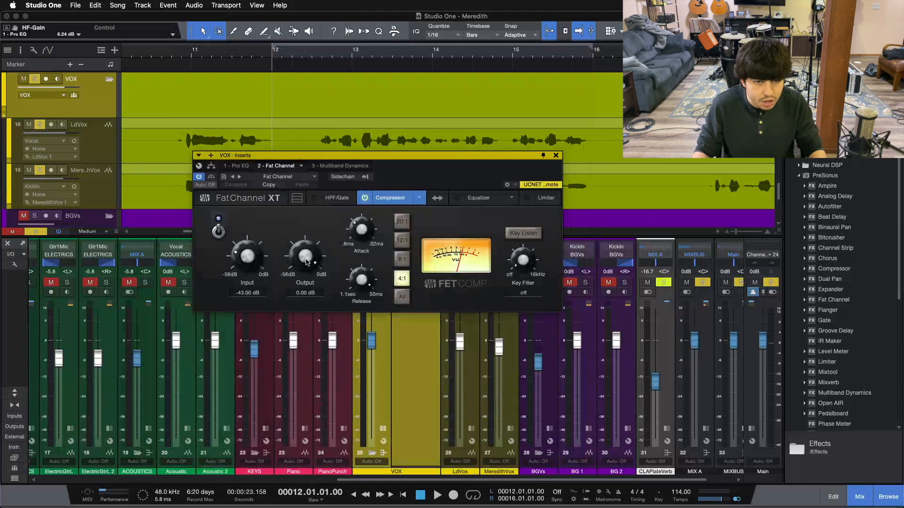
pyautogui.moveTo(255, 247); pyautogui.dragTo(255, 244)
pyautogui.moveTo(319, 244); pyautogui.dragTo(319, 256)
pyautogui.moveTo(247, 257); pyautogui.dragTo(247, 253)
# Lower the Multiband Dynamics high-band low threshold to -23.64 dB, then return to the Pro EQ and close the editor.
pyautogui.click(339, 165)
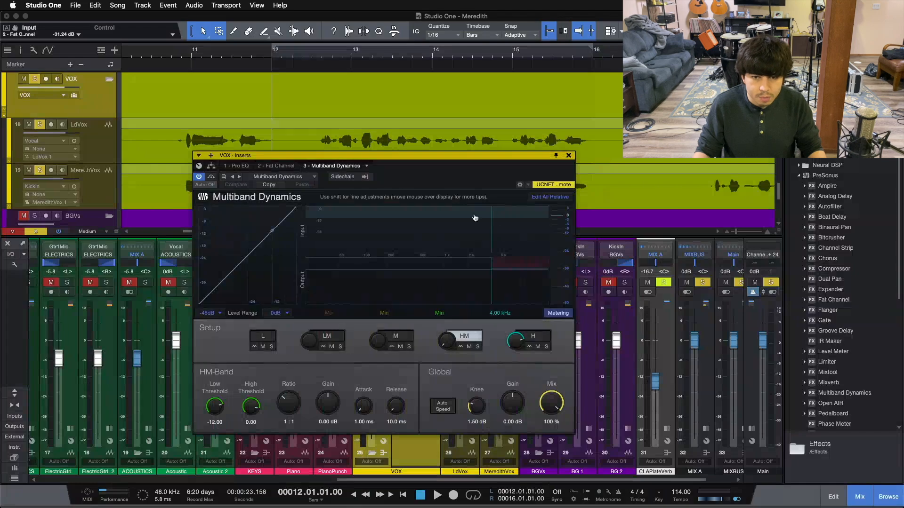
pyautogui.moveTo(216, 407); pyautogui.dragTo(216, 422)
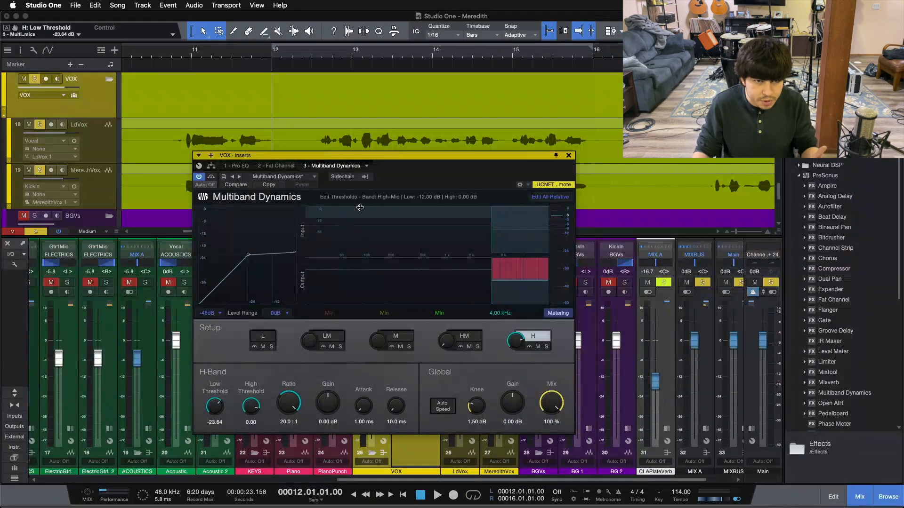
pyautogui.click(231, 166)
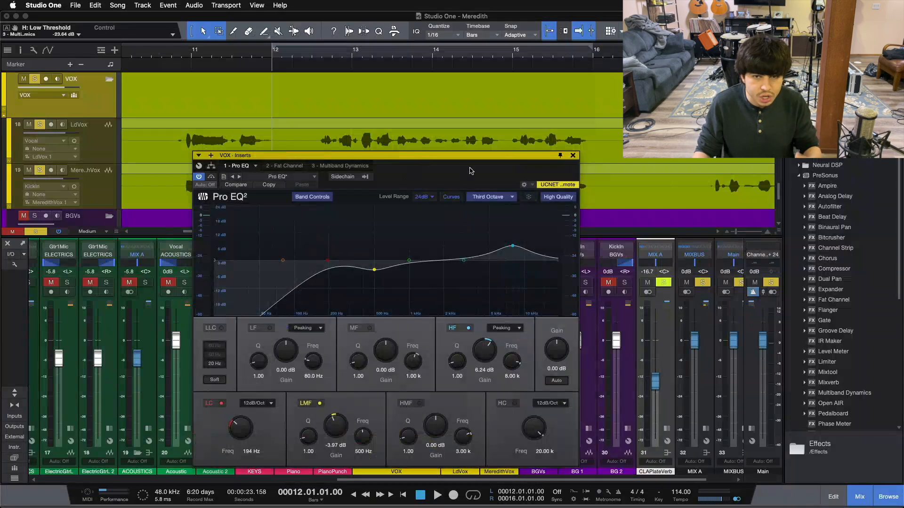
pyautogui.click(569, 156)
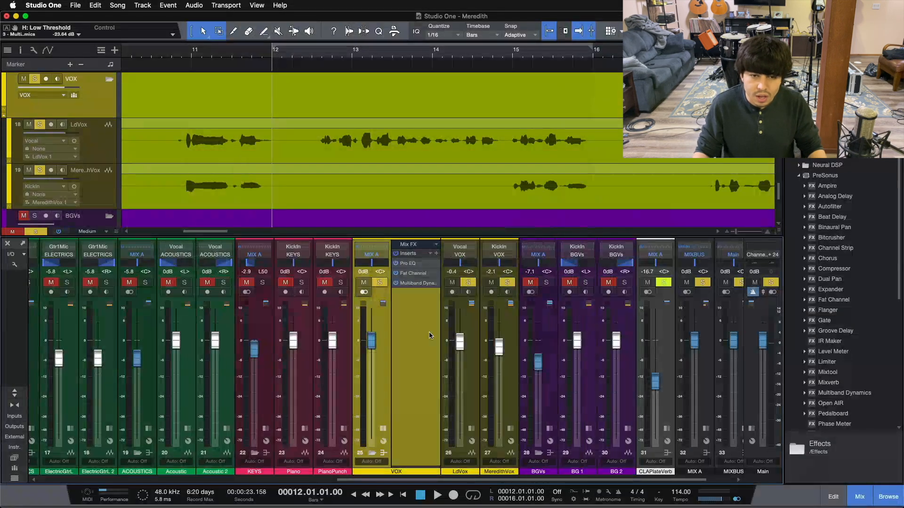
# Store the VOX bus insert chain as a new FX chain named FemaleVoxStart.
pyautogui.click(430, 255)
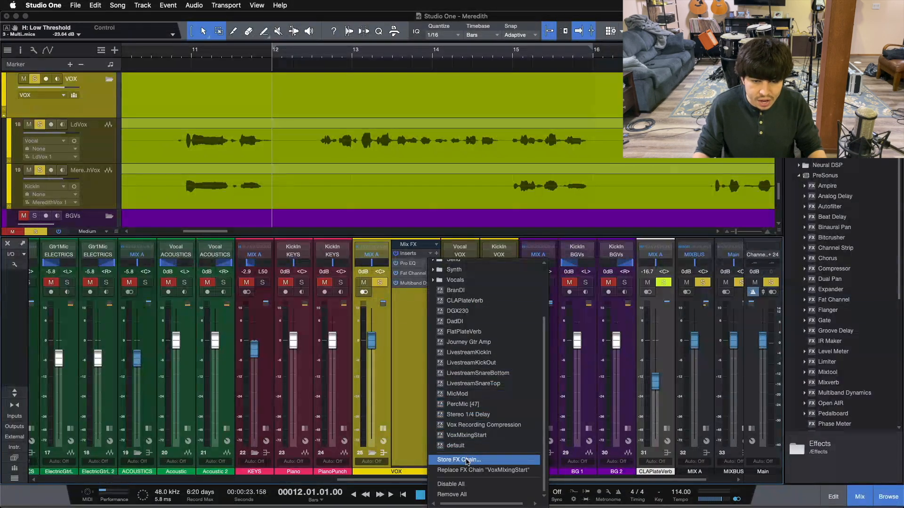
pyautogui.click(467, 461)
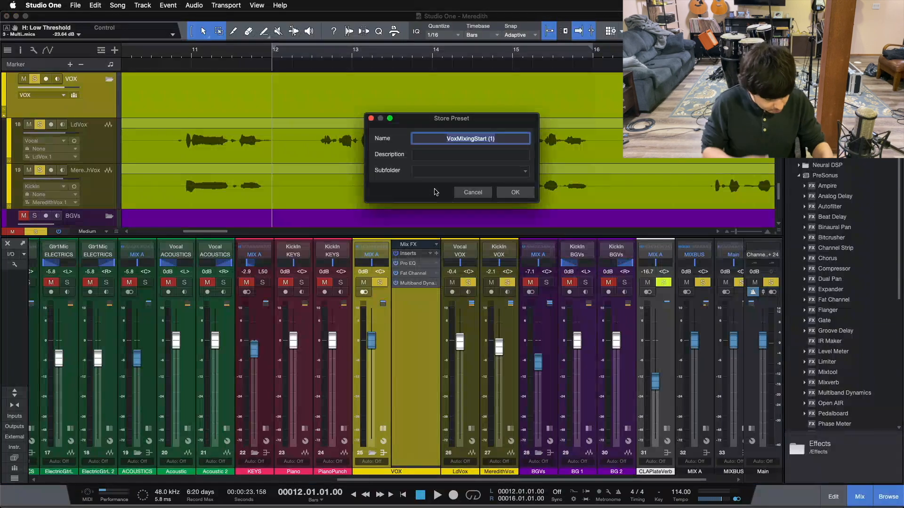
pyautogui.write('Fema')
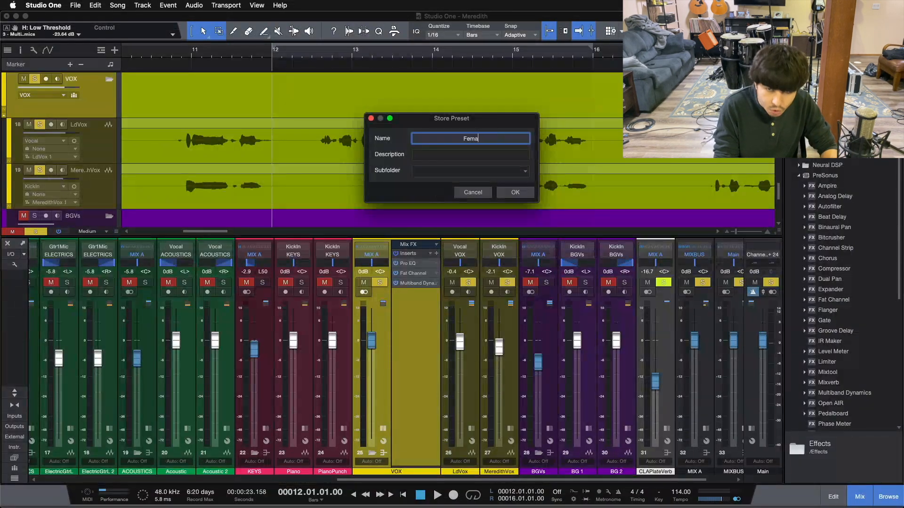
pyautogui.write('leVoxStart')
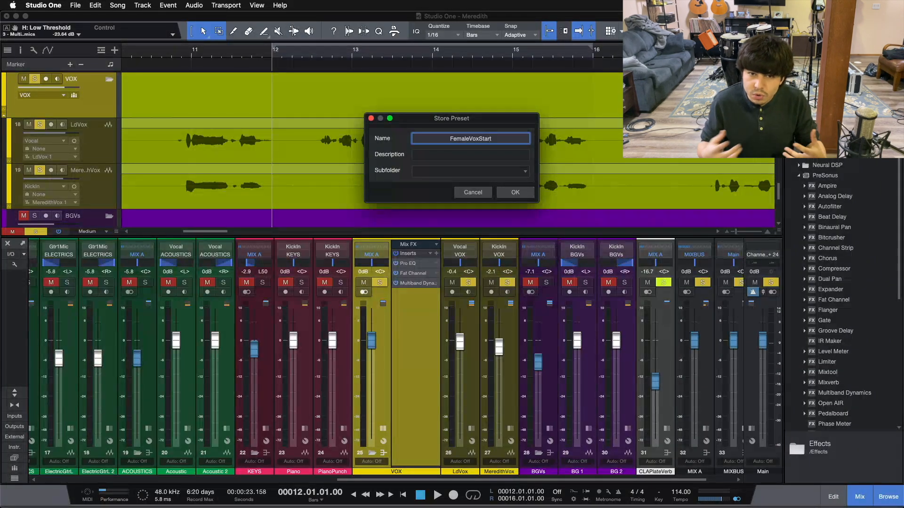
pyautogui.click(521, 197)
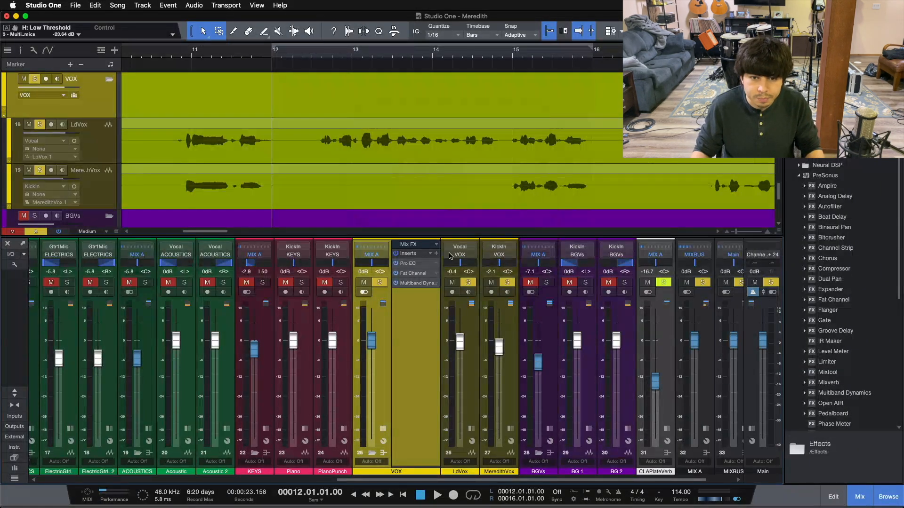
# Clear all VOX bus inserts and reload the saved FemaleVoxStart FX chain.
pyautogui.click(430, 254)
pyautogui.scroll(-5, 462, 448)
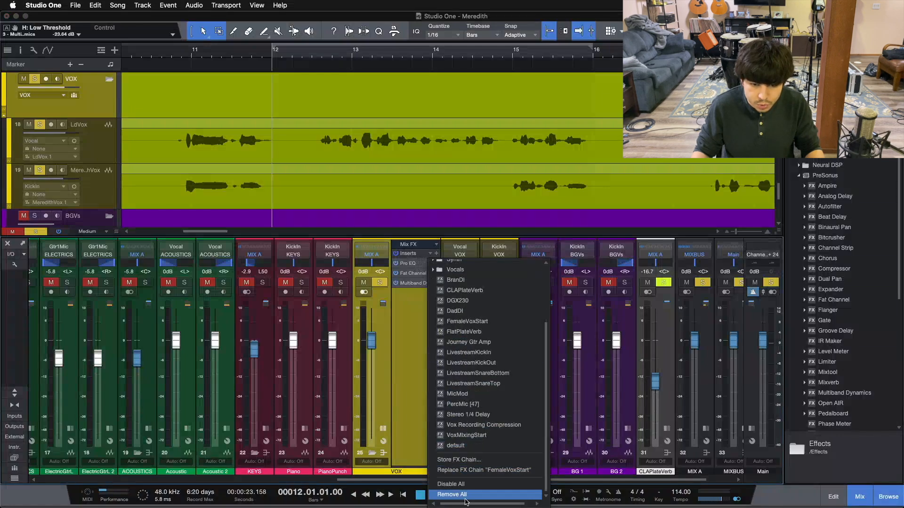
pyautogui.click(463, 495)
pyautogui.click(431, 256)
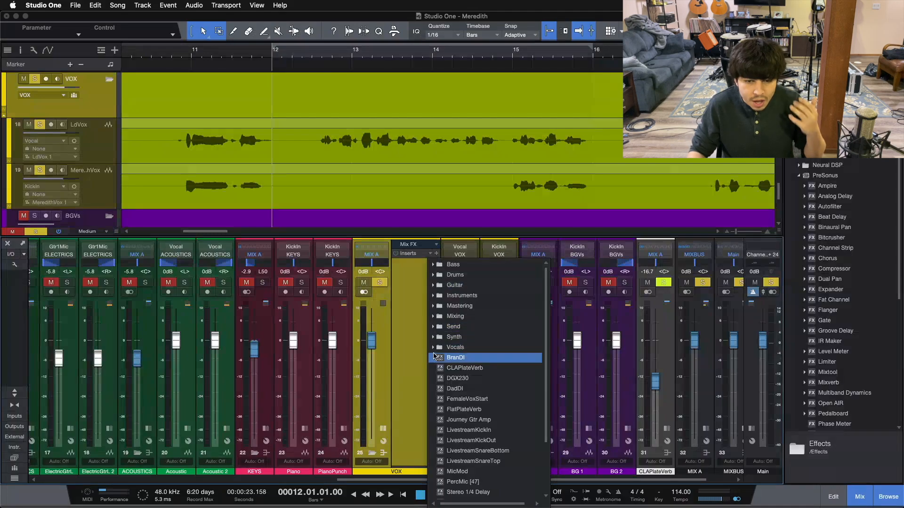
pyautogui.scroll(-3, 441, 349)
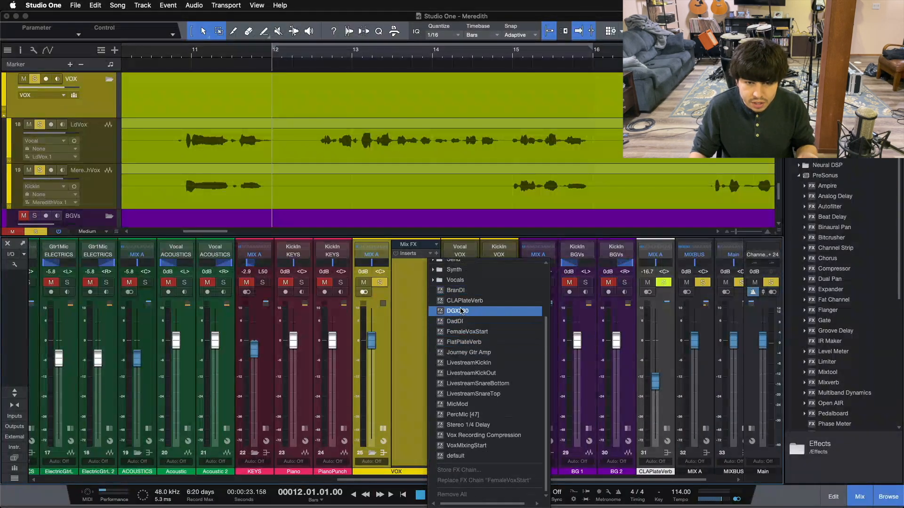
pyautogui.click(473, 332)
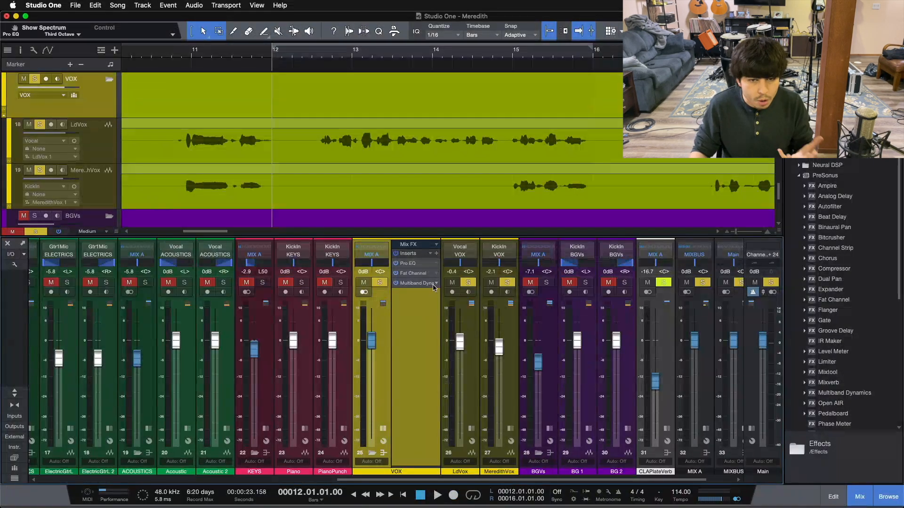
# Open the reloaded Pro EQ to check it, then remove all inserts from the VOX bus.
pyautogui.click(417, 267)
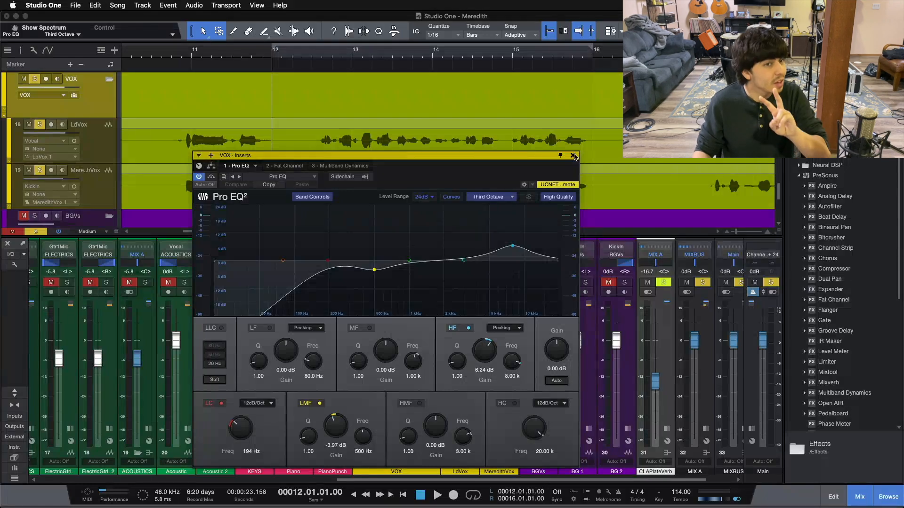
pyautogui.click(572, 155)
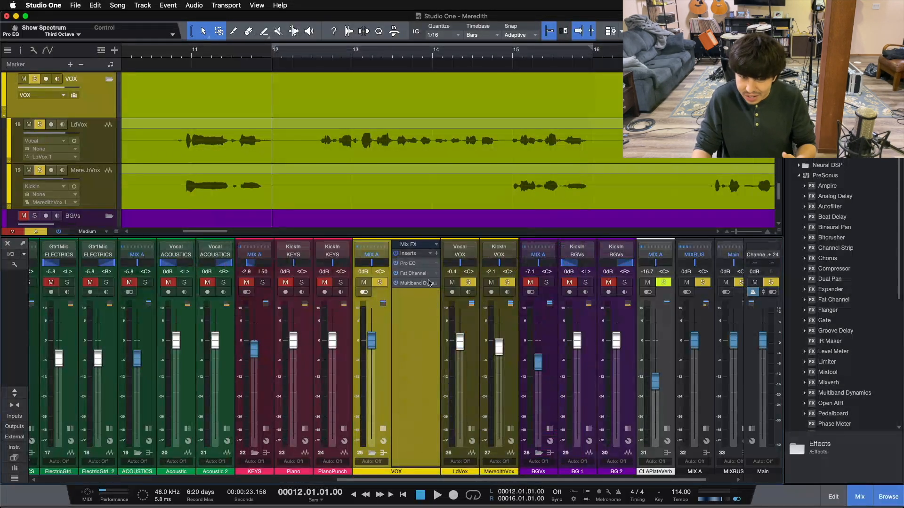
pyautogui.rightClick(431, 297)
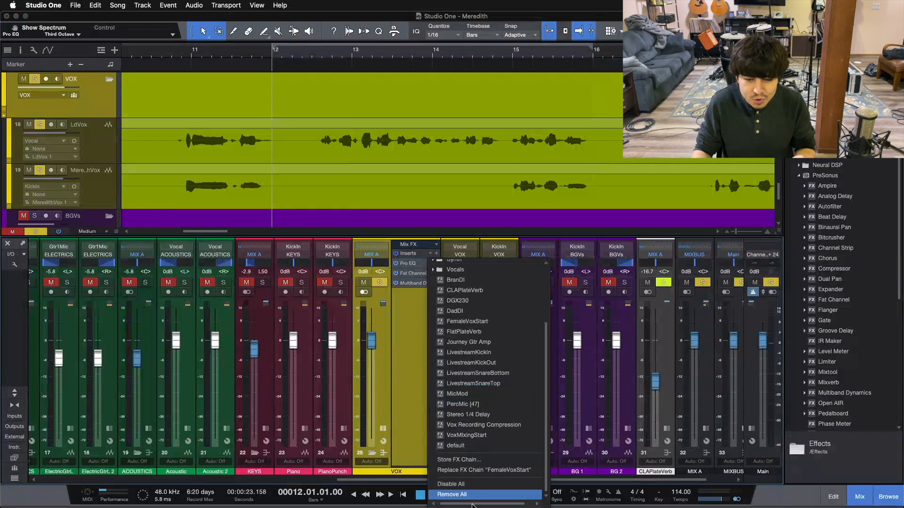
pyautogui.click(471, 497)
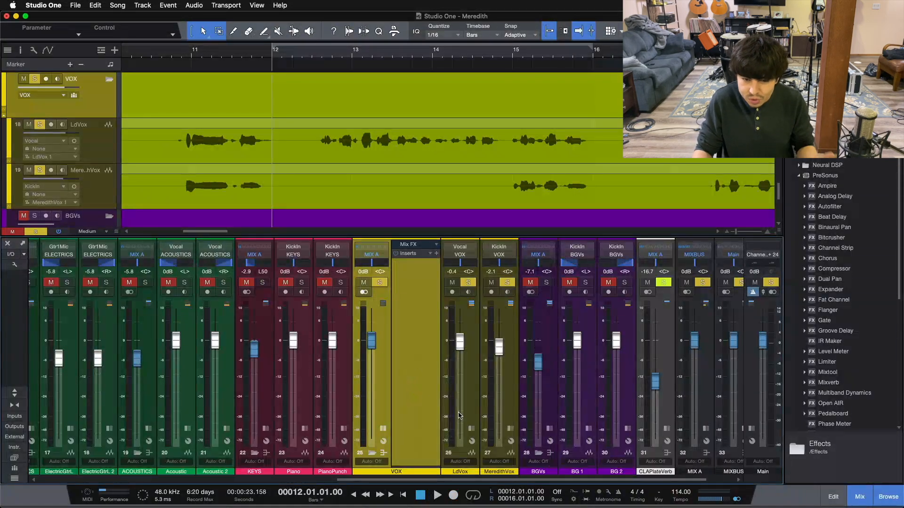
# Expand the insert panels on the BGVs bus and the LdVox channel to view their plugin chains.
pyautogui.click(550, 428)
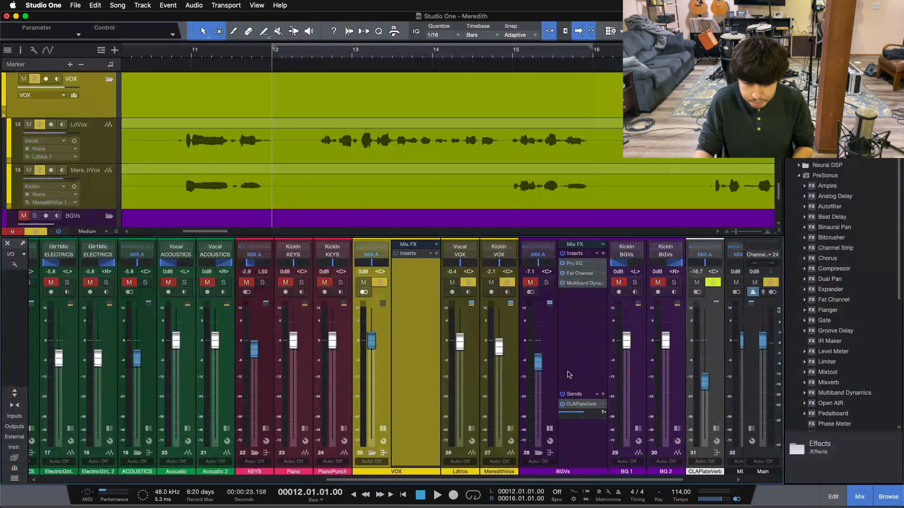
pyautogui.click(568, 374)
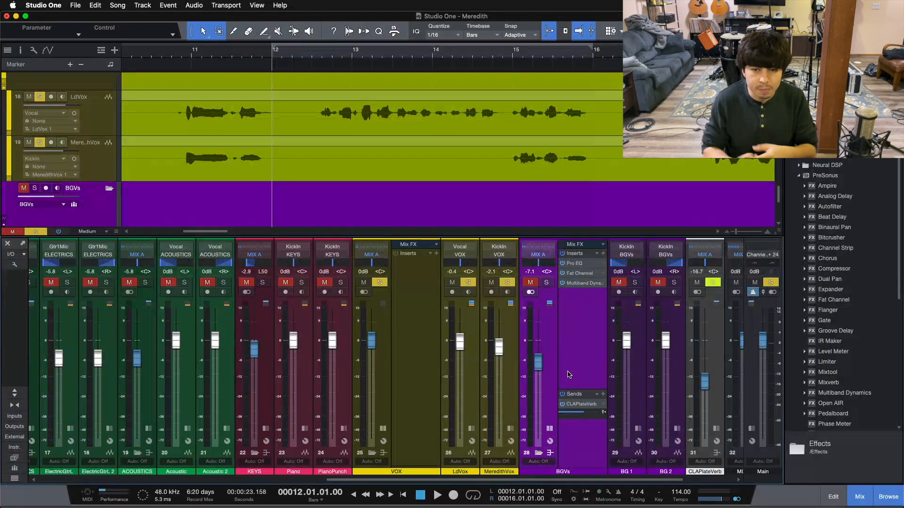
pyautogui.click(471, 430)
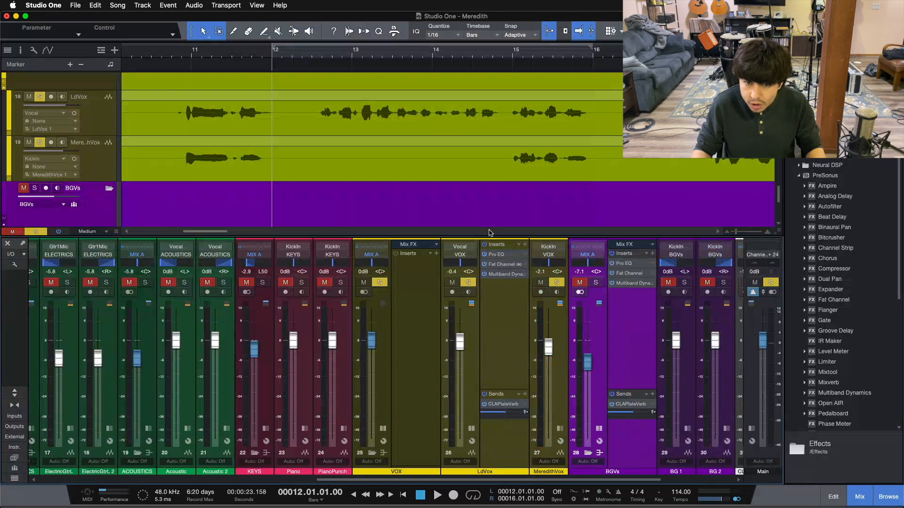
pyautogui.moveTo(645, 251); pyautogui.dragTo(645, 253)
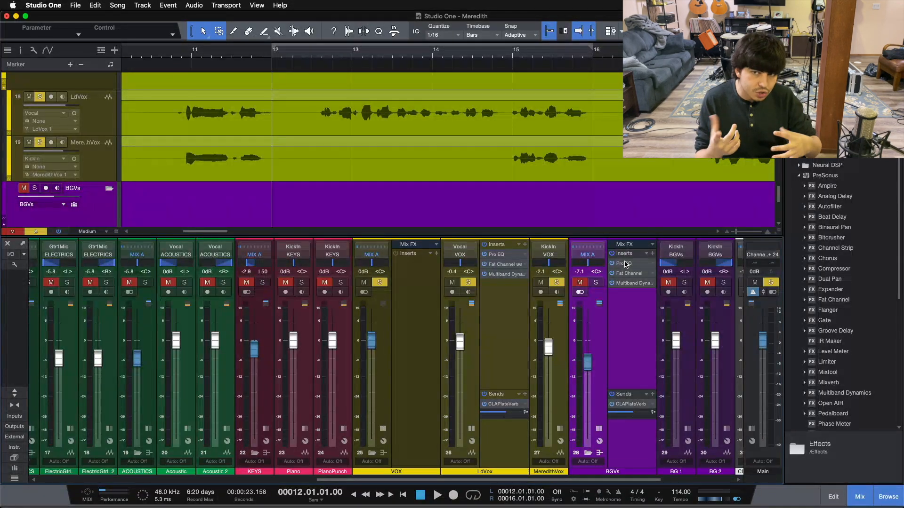
# Load the VoxMixingStart FX chain onto the VOX bus inserts.
pyautogui.scroll(-5, 551, 151)
pyautogui.scroll(4, 552, 153)
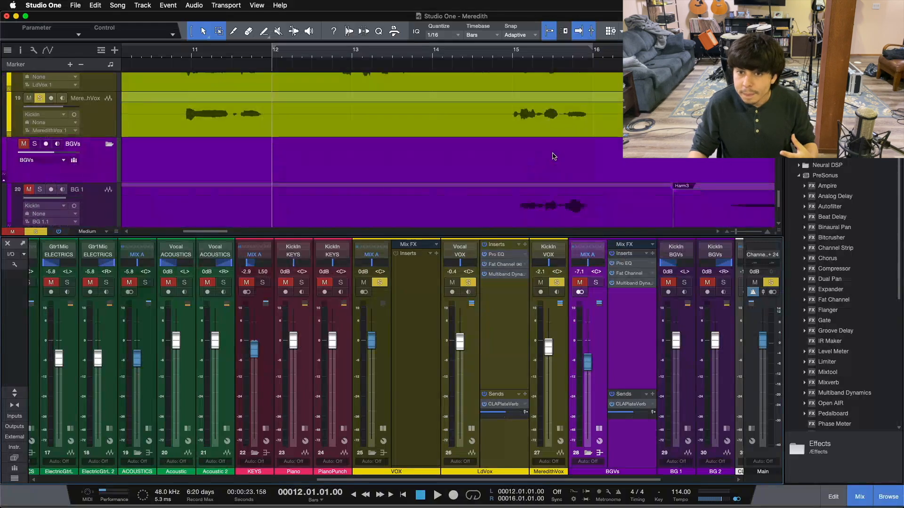
pyautogui.scroll(-5, 552, 152)
pyautogui.scroll(6, 552, 153)
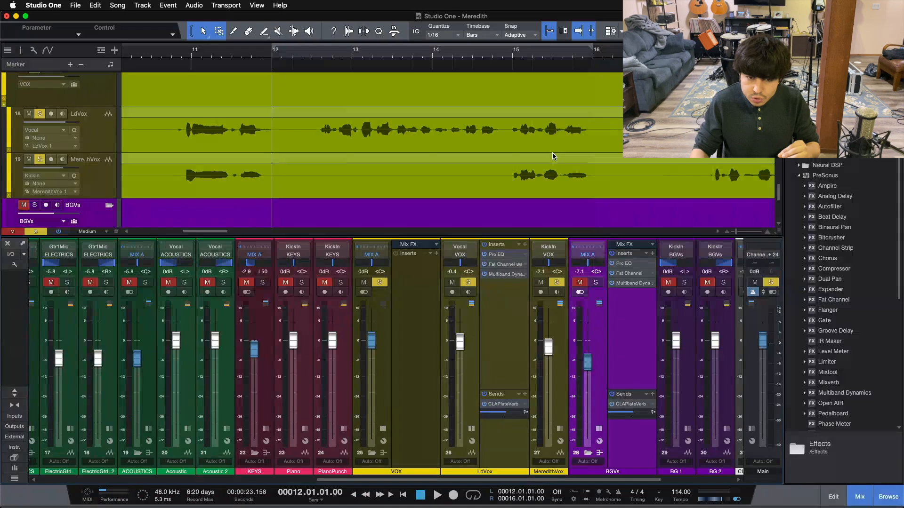
pyautogui.click(424, 289)
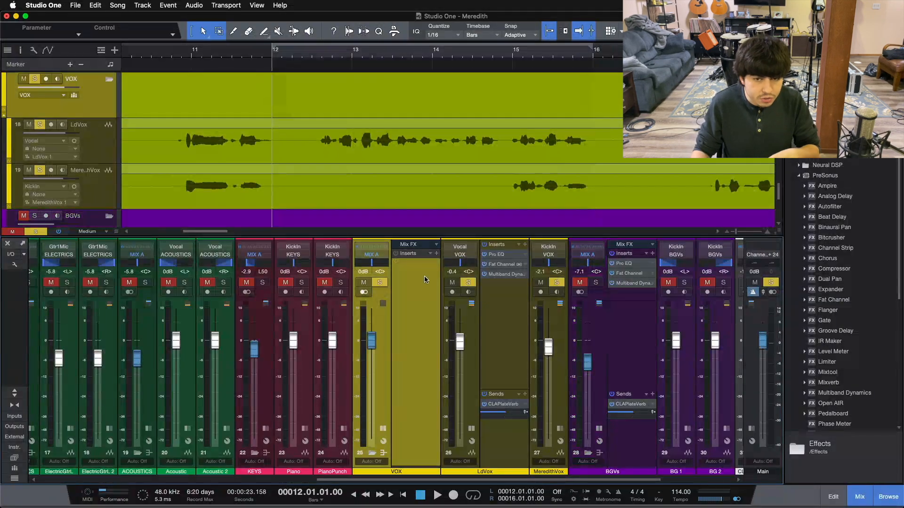
pyautogui.click(432, 254)
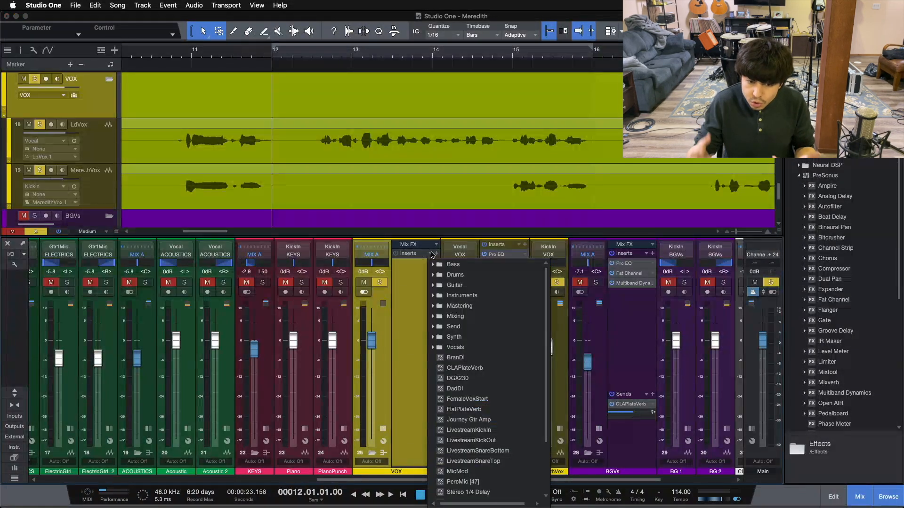
pyautogui.scroll(-3, 471, 358)
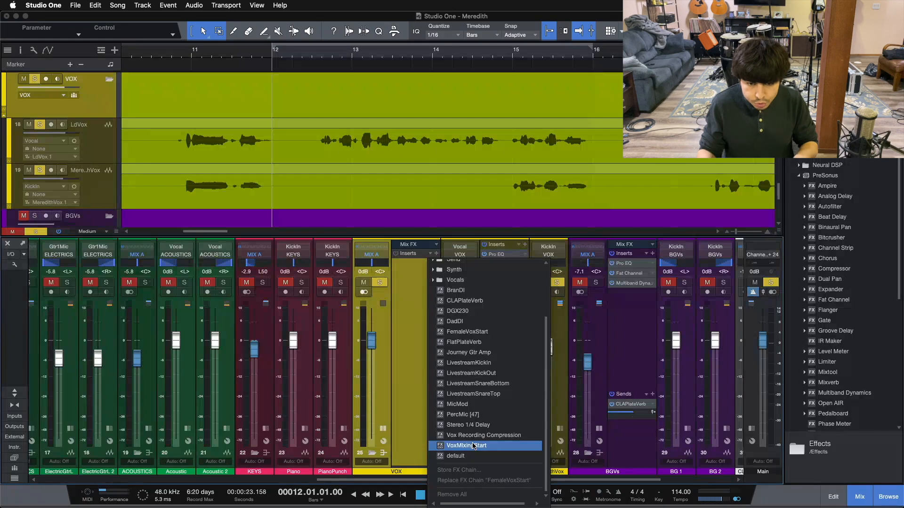
pyautogui.click(473, 446)
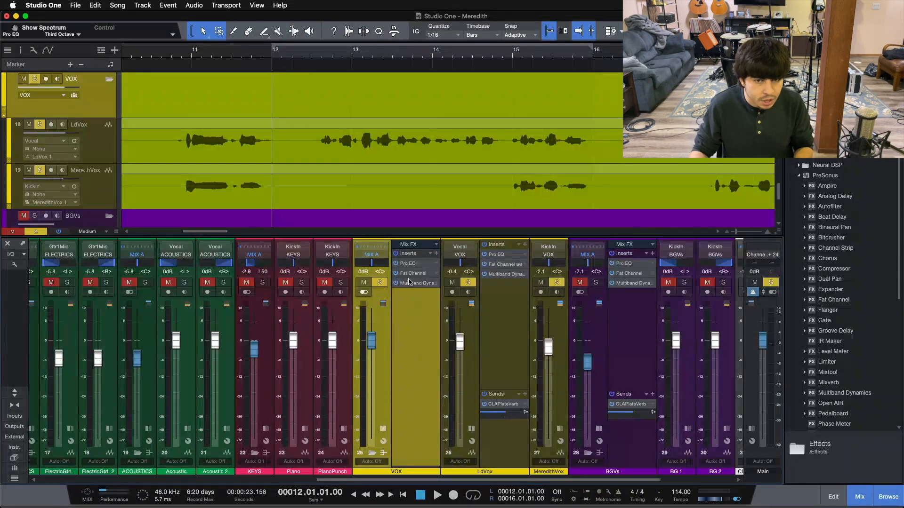
# Open the VOX bus insert editor and inspect the Fat Channel, Multiband Dynamics and Pro EQ plugins, then close it.
pyautogui.click(409, 276)
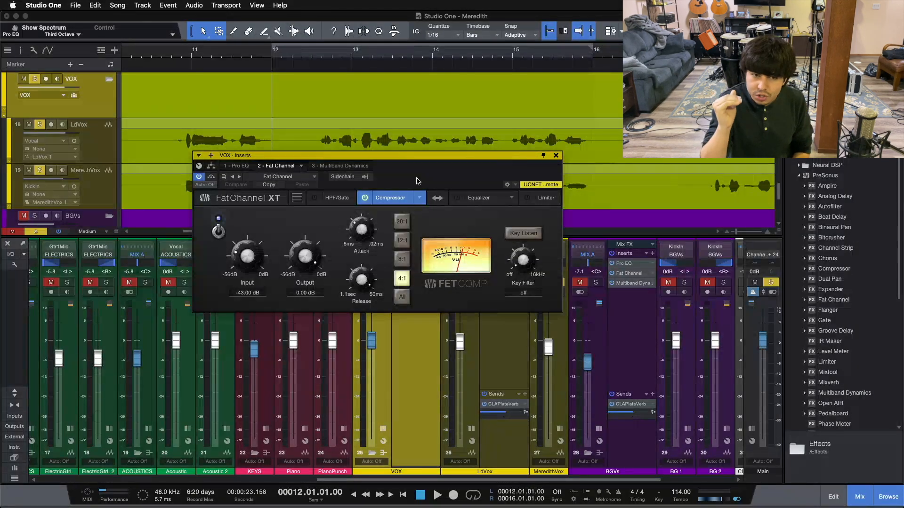
pyautogui.click(324, 166)
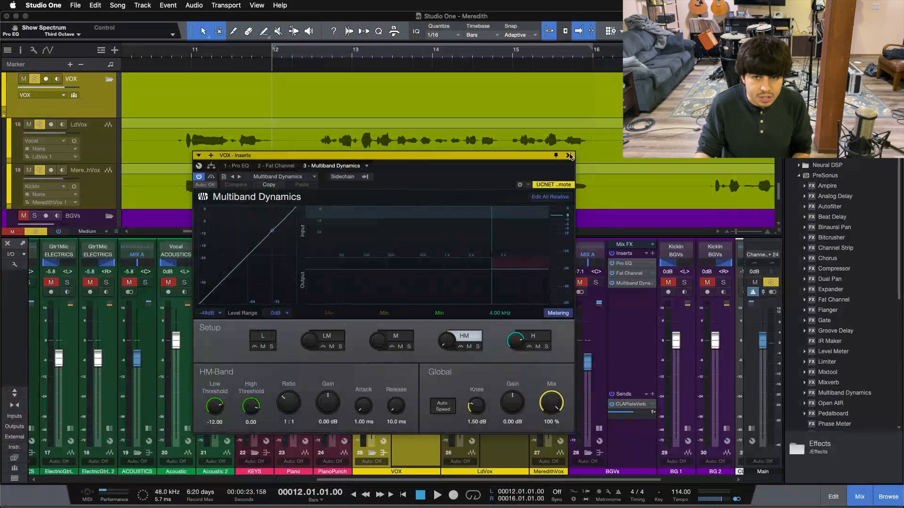
pyautogui.click(241, 166)
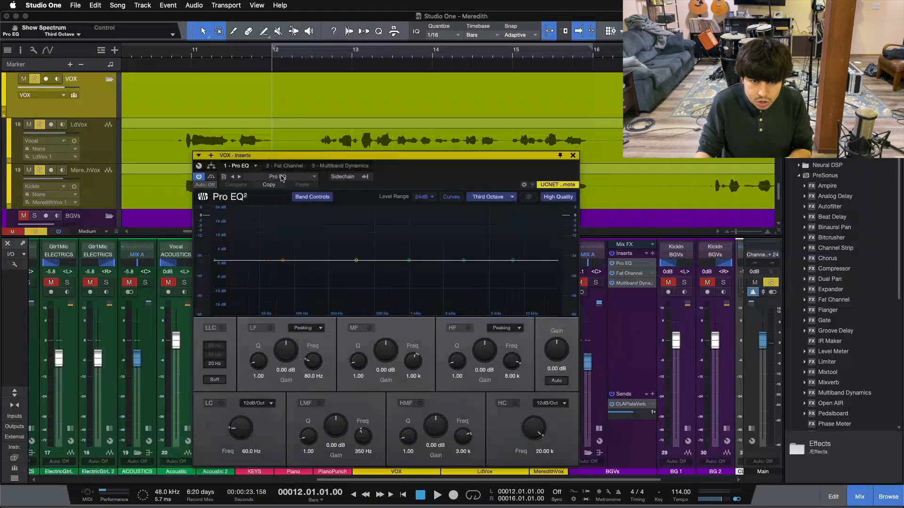
pyautogui.click(573, 156)
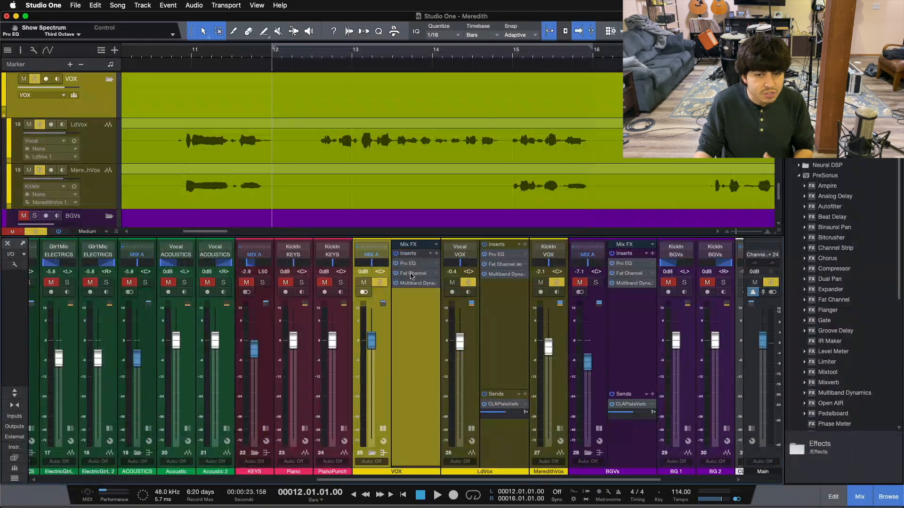
# Remove all VOX bus inserts and reopen the insert list to browse the saved FX chains.
pyautogui.click(430, 253)
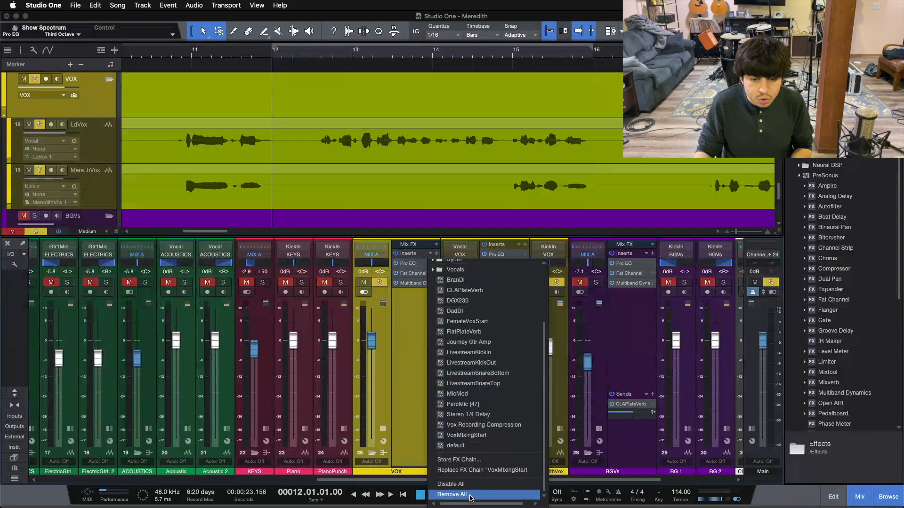
pyautogui.click(451, 494)
pyautogui.click(430, 253)
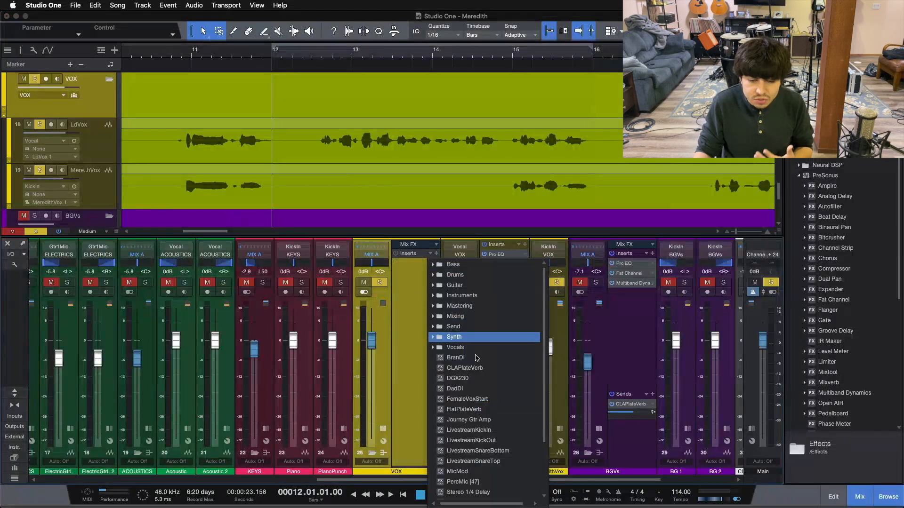
pyautogui.scroll(-2, 470, 313)
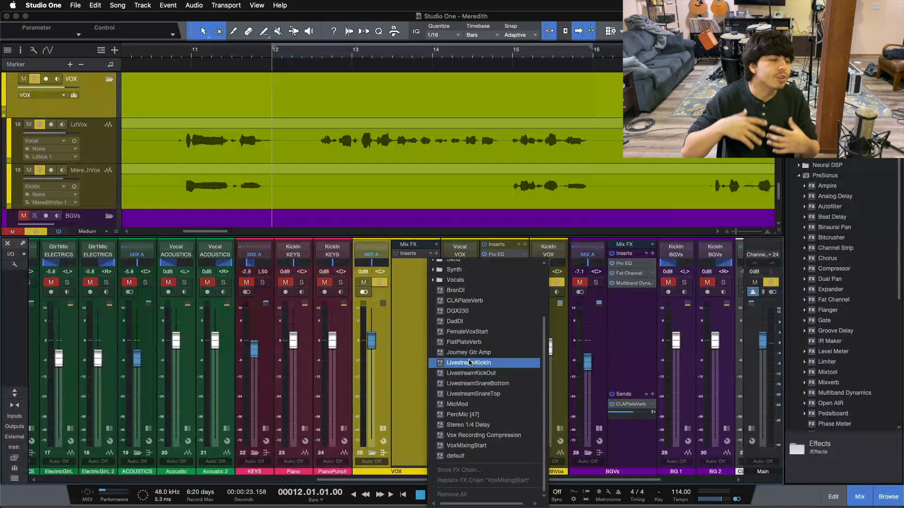